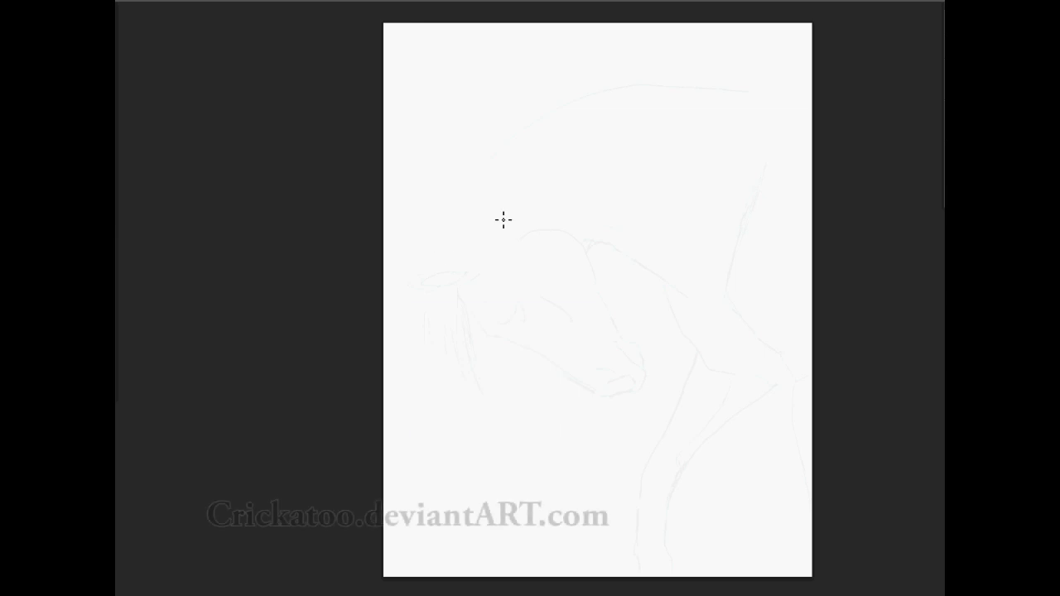
Step: Sketch the eye, long neck arc, jaw and front leg lines in green
{"action": "left_click_drag", "start_coordinate": [421, 284], "coordinate": [476, 272]}
{"action": "mouse_move", "coordinate": [440, 263]}
{"action": "left_mouse_down"}
{"action": "mouse_move", "coordinate": [488, 153]}
{"action": "mouse_move", "coordinate": [764, 92]}
{"action": "left_mouse_up"}
{"action": "left_click_drag", "start_coordinate": [450, 286], "coordinate": [469, 304]}
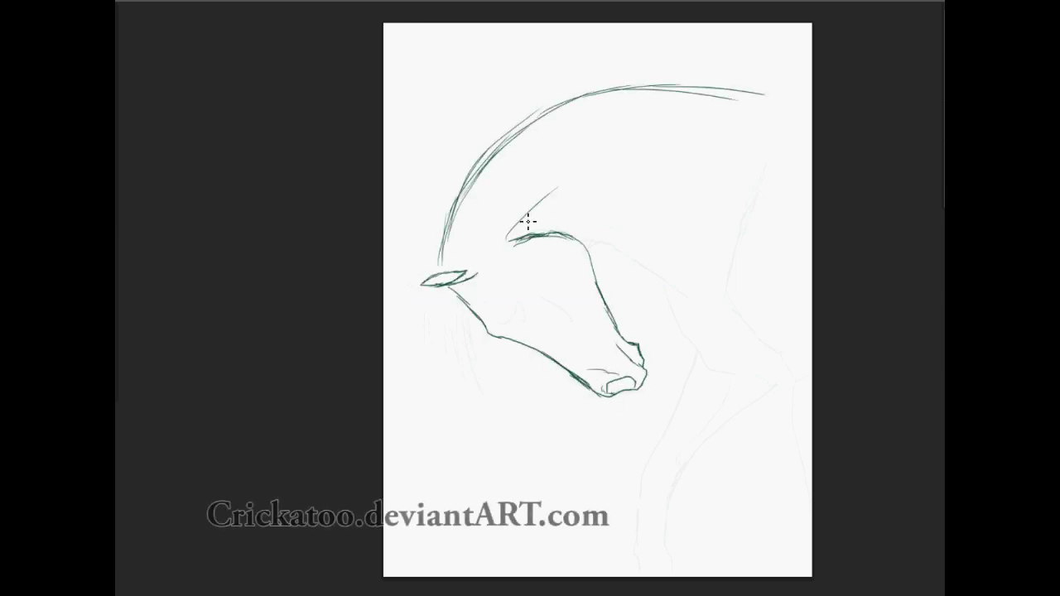
{"action": "left_click_drag", "start_coordinate": [507, 237], "coordinate": [646, 145]}
{"action": "left_click_drag", "start_coordinate": [495, 305], "coordinate": [524, 323]}
{"action": "left_click_drag", "start_coordinate": [584, 245], "coordinate": [681, 290]}
{"action": "left_click_drag", "start_coordinate": [755, 186], "coordinate": [810, 505]}
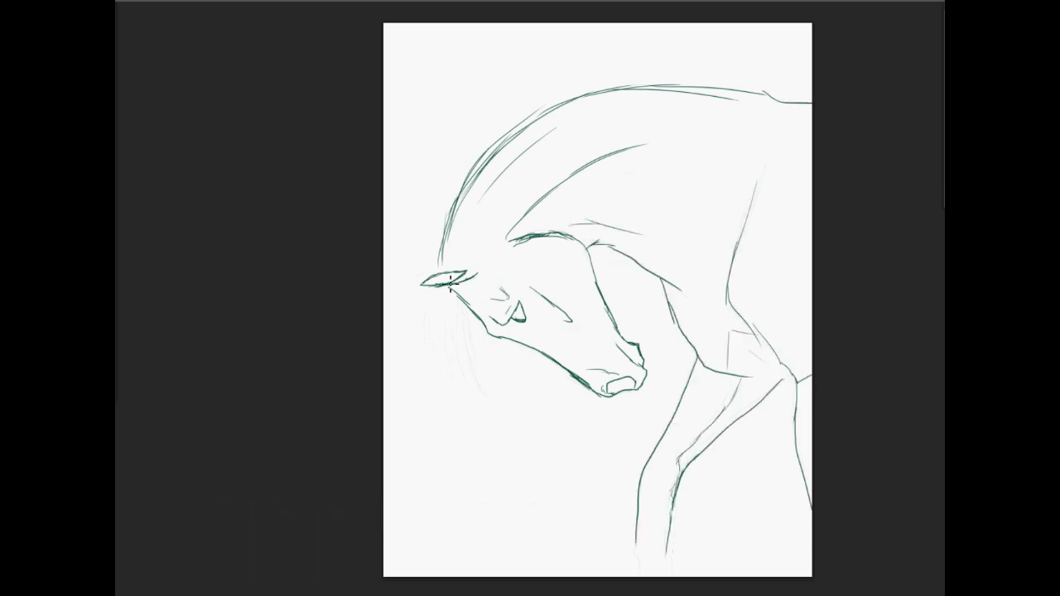
{"action": "left_click_drag", "start_coordinate": [450, 286], "coordinate": [493, 402]}
Step: Sketch forelock strands below the ear and mane strands along the neck
{"action": "mouse_move", "coordinate": [497, 132]}
{"action": "left_mouse_down"}
{"action": "mouse_move", "coordinate": [427, 274]}
{"action": "mouse_move", "coordinate": [430, 265]}
{"action": "left_mouse_up"}
{"action": "left_click_drag", "start_coordinate": [451, 95], "coordinate": [597, 75]}
{"action": "left_click_drag", "start_coordinate": [751, 90], "coordinate": [588, 52]}
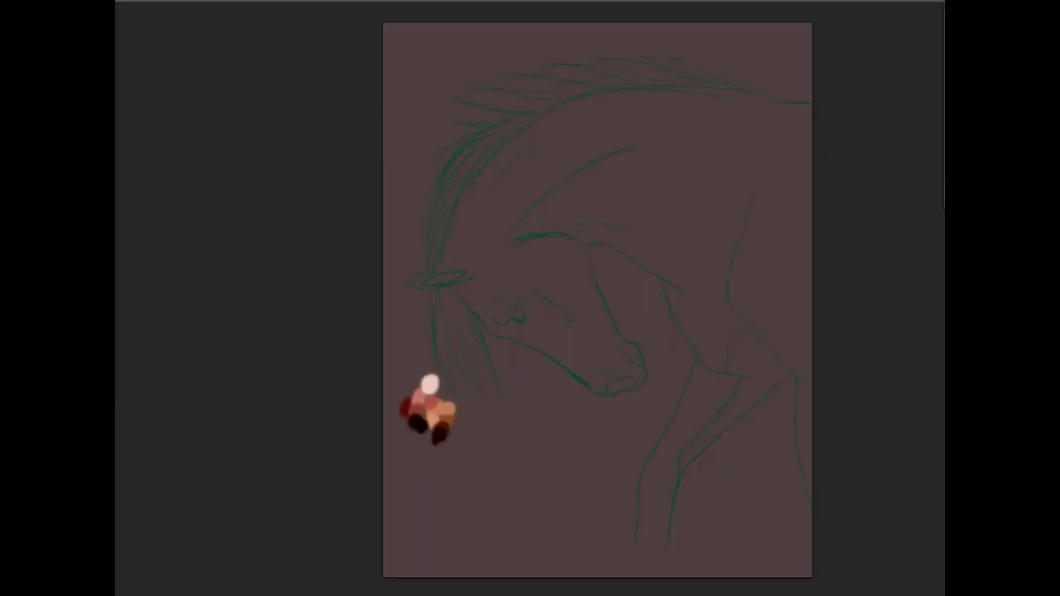
Step: Choose a brush preset and block in red and orange tones on brow, forehead and neck
{"action": "key", "text": "ctrl+plus"}
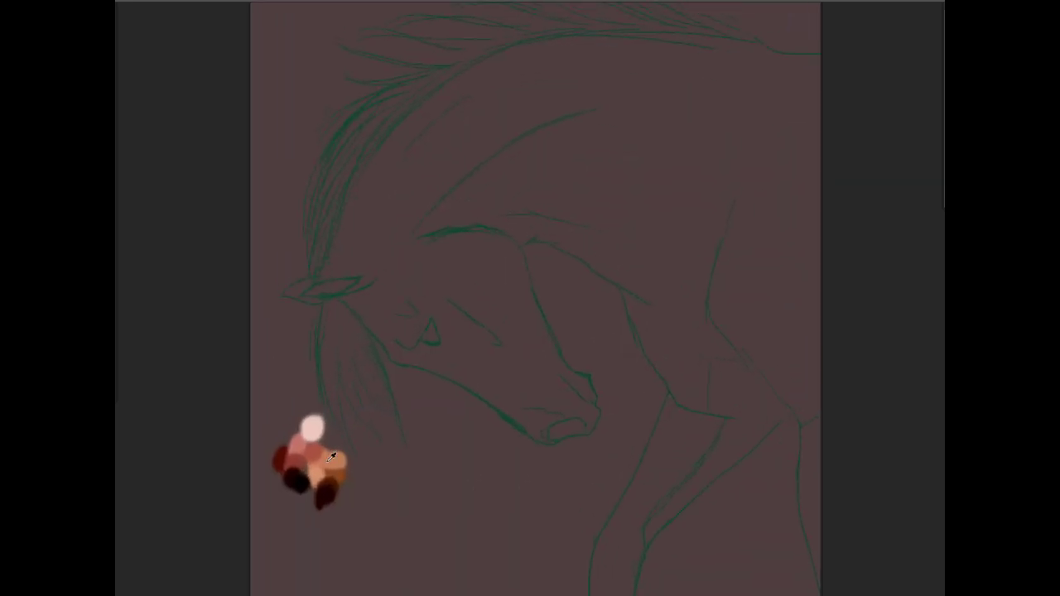
{"action": "mouse_move", "coordinate": [401, 264]}
{"action": "left_mouse_down"}
{"action": "mouse_move", "coordinate": [515, 257]}
{"action": "mouse_move", "coordinate": [540, 346]}
{"action": "left_mouse_up"}
{"action": "right_click", "coordinate": [259, 27]}
{"action": "key", "text": "Return"}
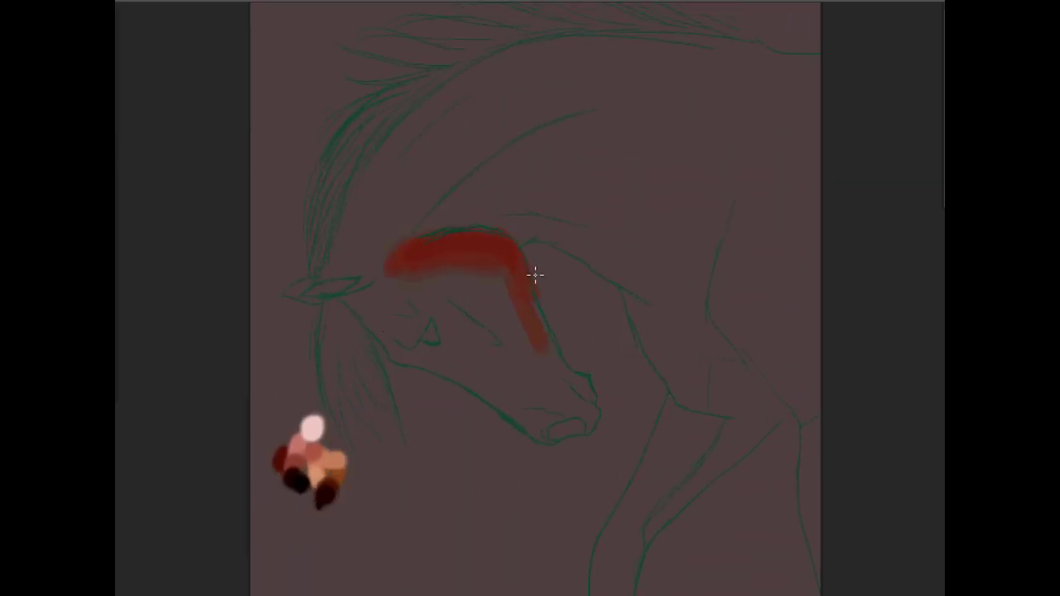
{"action": "mouse_move", "coordinate": [447, 294]}
{"action": "left_mouse_down"}
{"action": "mouse_move", "coordinate": [494, 346]}
{"action": "mouse_move", "coordinate": [510, 340]}
{"action": "left_mouse_up"}
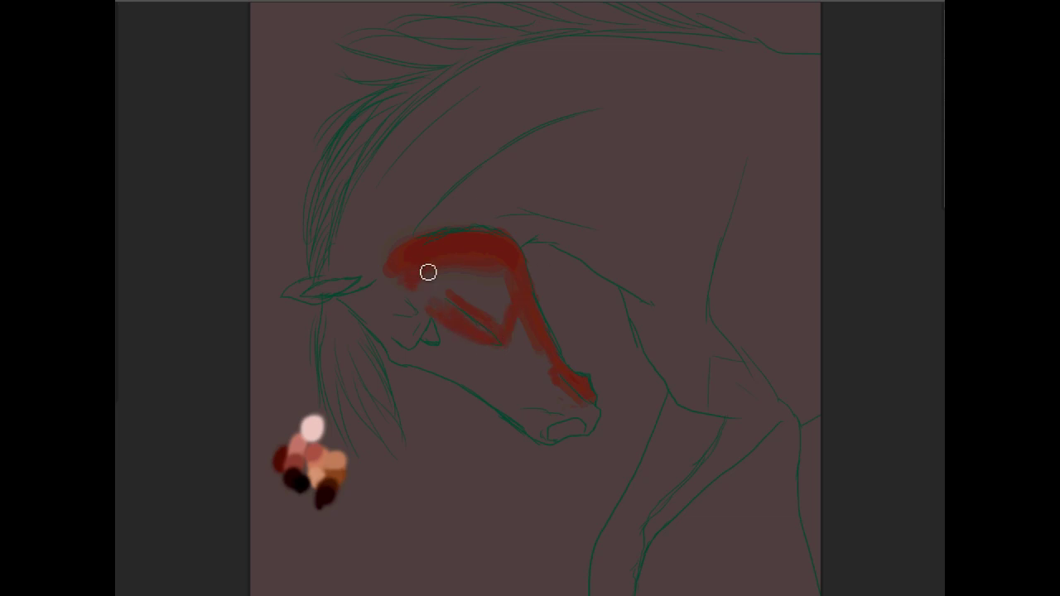
{"action": "left_click_drag", "start_coordinate": [410, 240], "coordinate": [525, 147]}
{"action": "left_click_drag", "start_coordinate": [364, 215], "coordinate": [422, 132]}
{"action": "mouse_move", "coordinate": [758, 153]}
{"action": "left_mouse_down"}
{"action": "mouse_move", "coordinate": [720, 295]}
{"action": "mouse_move", "coordinate": [812, 398]}
{"action": "left_mouse_up"}
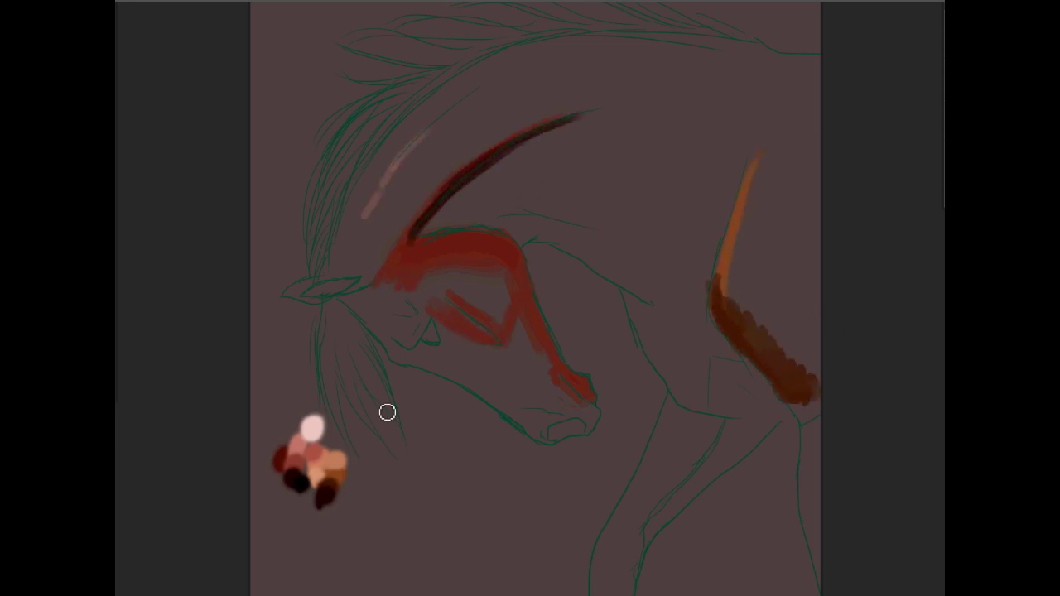
Step: Paint the pale muzzle blaze and shade the upper eyelid and eye socket deep red
{"action": "mouse_move", "coordinate": [560, 376]}
{"action": "left_mouse_down"}
{"action": "mouse_move", "coordinate": [439, 361]}
{"action": "mouse_move", "coordinate": [355, 309]}
{"action": "mouse_move", "coordinate": [508, 403]}
{"action": "mouse_move", "coordinate": [575, 424]}
{"action": "mouse_move", "coordinate": [578, 391]}
{"action": "left_mouse_up"}
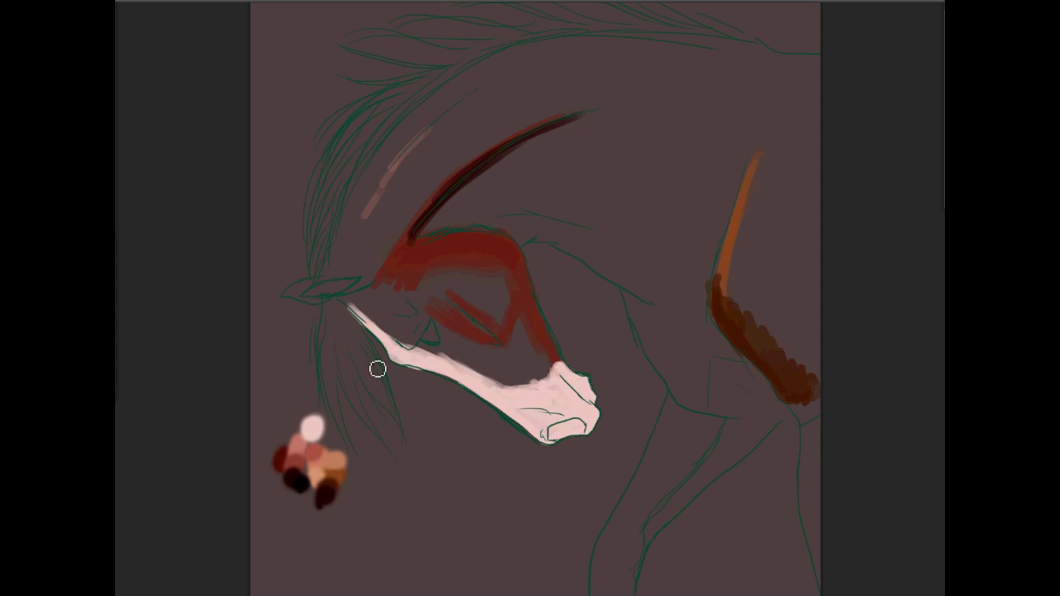
{"action": "mouse_move", "coordinate": [418, 232]}
{"action": "left_mouse_down"}
{"action": "mouse_move", "coordinate": [525, 244]}
{"action": "mouse_move", "coordinate": [556, 217]}
{"action": "mouse_move", "coordinate": [655, 290]}
{"action": "mouse_move", "coordinate": [478, 206]}
{"action": "mouse_move", "coordinate": [630, 228]}
{"action": "left_mouse_up"}
{"action": "mouse_move", "coordinate": [542, 235]}
{"action": "left_mouse_down"}
{"action": "mouse_move", "coordinate": [575, 253]}
{"action": "mouse_move", "coordinate": [444, 241]}
{"action": "mouse_move", "coordinate": [463, 304]}
{"action": "mouse_move", "coordinate": [447, 265]}
{"action": "mouse_move", "coordinate": [504, 289]}
{"action": "mouse_move", "coordinate": [433, 336]}
{"action": "mouse_move", "coordinate": [333, 299]}
{"action": "mouse_move", "coordinate": [504, 379]}
{"action": "mouse_move", "coordinate": [538, 348]}
{"action": "left_mouse_up"}
{"action": "left_click", "coordinate": [295, 455], "text": "ctrl"}
Step: Cover the cheek highlights and fill the neck crest, neck and shoulder with dark red
{"action": "mouse_move", "coordinate": [448, 308]}
{"action": "left_mouse_down"}
{"action": "mouse_move", "coordinate": [495, 326]}
{"action": "mouse_move", "coordinate": [571, 152]}
{"action": "mouse_move", "coordinate": [379, 279]}
{"action": "mouse_move", "coordinate": [353, 248]}
{"action": "mouse_move", "coordinate": [413, 337]}
{"action": "mouse_move", "coordinate": [386, 332]}
{"action": "left_mouse_up"}
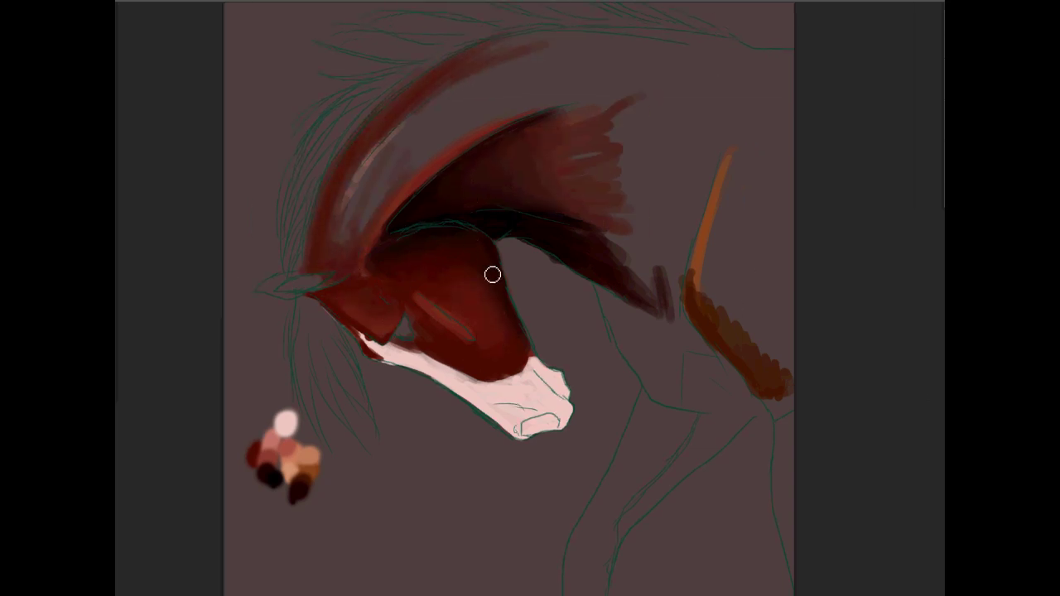
{"action": "left_click_drag", "start_coordinate": [530, 357], "coordinate": [406, 312]}
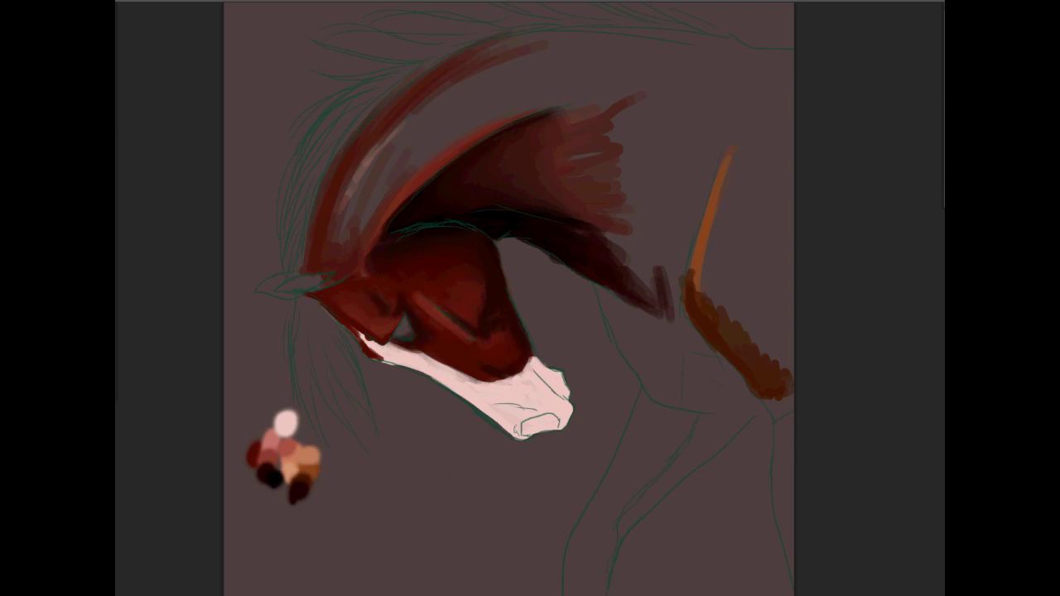
{"action": "left_click_drag", "start_coordinate": [348, 248], "coordinate": [480, 132]}
{"action": "mouse_move", "coordinate": [365, 216]}
{"action": "left_mouse_down"}
{"action": "mouse_move", "coordinate": [745, 75]}
{"action": "mouse_move", "coordinate": [671, 315]}
{"action": "left_mouse_up"}
{"action": "mouse_move", "coordinate": [488, 157]}
{"action": "left_mouse_down"}
{"action": "mouse_move", "coordinate": [381, 259]}
{"action": "mouse_move", "coordinate": [616, 90]}
{"action": "left_mouse_up"}
Step: Streak lighter red and pink highlights along the crest and shoulder, and block brown on the chest
{"action": "left_click_drag", "start_coordinate": [539, 91], "coordinate": [729, 215]}
{"action": "mouse_move", "coordinate": [679, 116]}
{"action": "left_mouse_down"}
{"action": "mouse_move", "coordinate": [372, 306]}
{"action": "mouse_move", "coordinate": [389, 216]}
{"action": "left_mouse_up"}
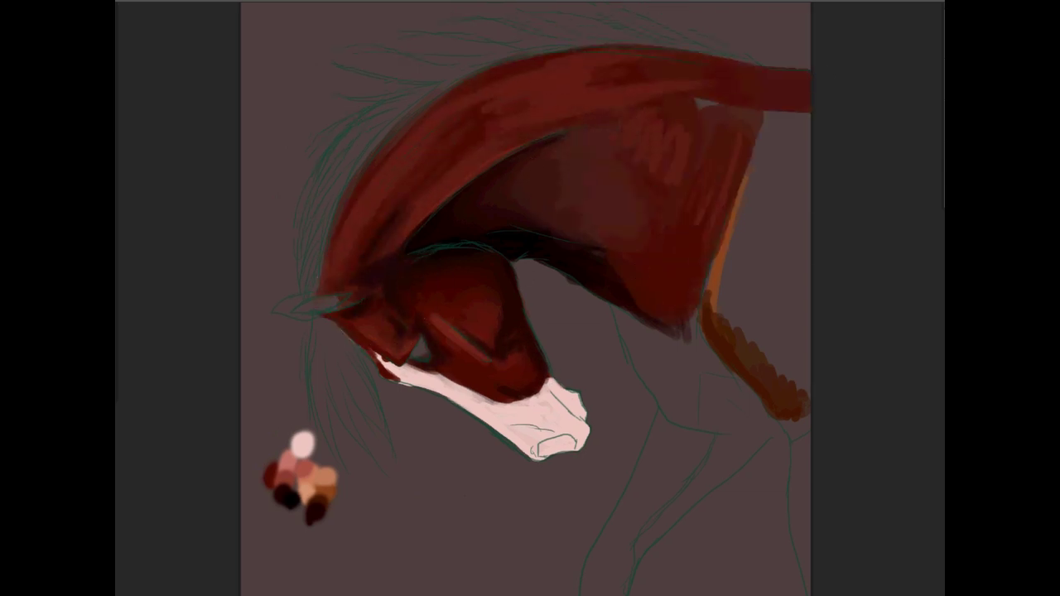
{"action": "mouse_move", "coordinate": [535, 118]}
{"action": "left_mouse_down"}
{"action": "mouse_move", "coordinate": [544, 95]}
{"action": "mouse_move", "coordinate": [389, 178]}
{"action": "left_mouse_up"}
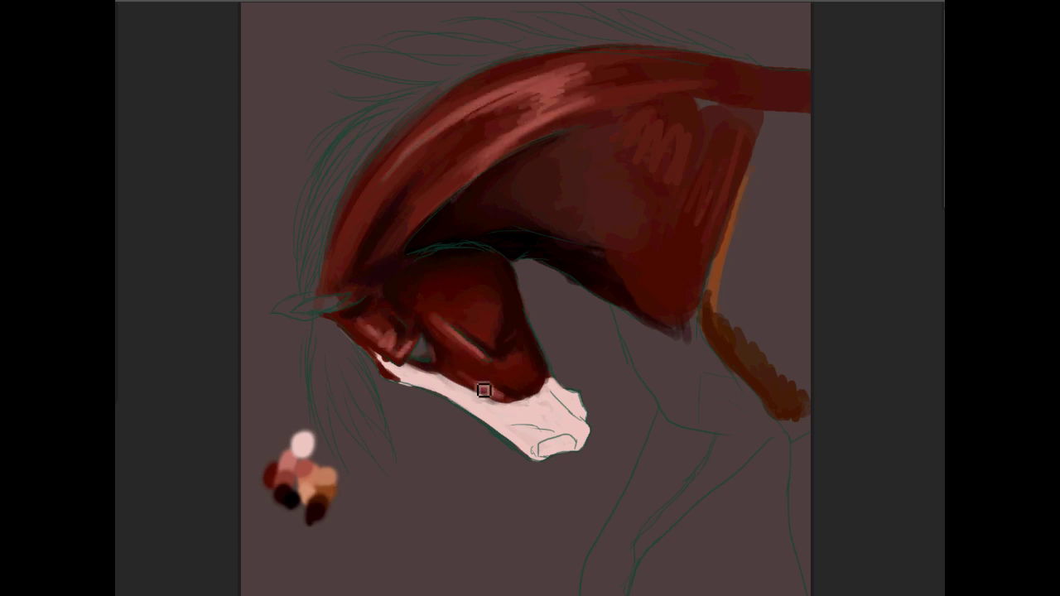
{"action": "mouse_move", "coordinate": [484, 390]}
{"action": "left_mouse_down"}
{"action": "mouse_move", "coordinate": [489, 343]}
{"action": "mouse_move", "coordinate": [431, 306]}
{"action": "left_mouse_up"}
{"action": "left_click_drag", "start_coordinate": [702, 149], "coordinate": [687, 274]}
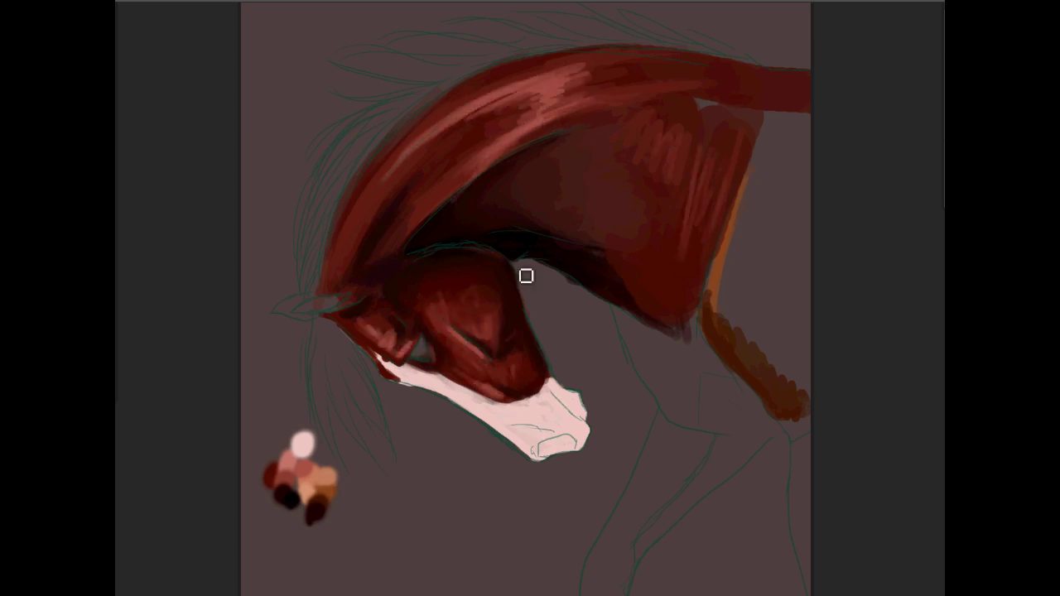
{"action": "left_click_drag", "start_coordinate": [762, 183], "coordinate": [787, 390]}
Step: Add light and orange-tan highlight streaks along the crest and shoulder
{"action": "left_click_drag", "start_coordinate": [812, 87], "coordinate": [655, 73]}
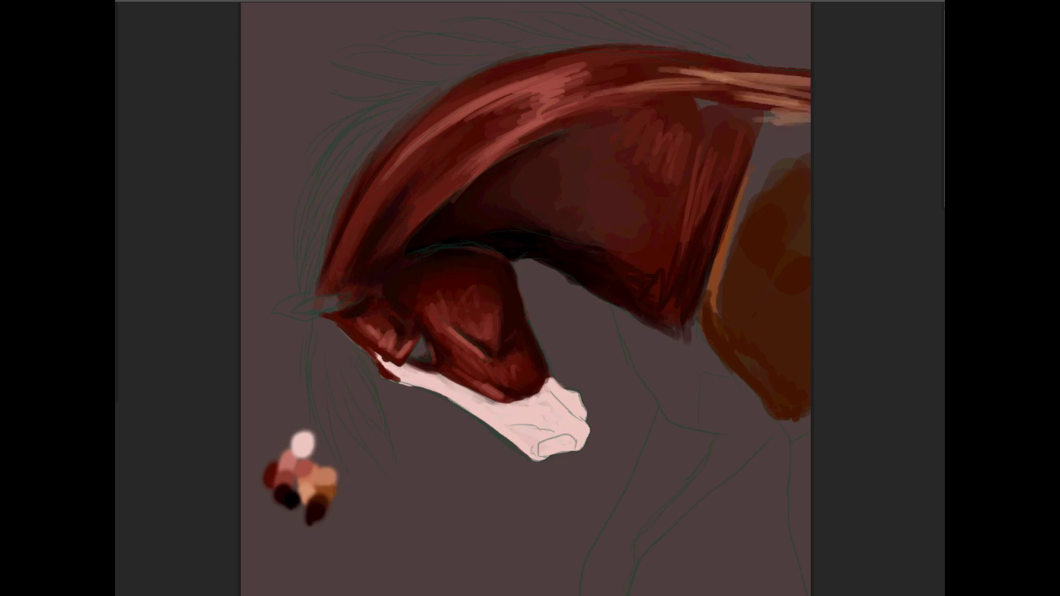
{"action": "left_click_drag", "start_coordinate": [745, 182], "coordinate": [778, 281]}
{"action": "left_click_drag", "start_coordinate": [745, 140], "coordinate": [747, 197]}
{"action": "left_click_drag", "start_coordinate": [796, 107], "coordinate": [696, 91]}
{"action": "left_click_drag", "start_coordinate": [729, 182], "coordinate": [745, 282]}
{"action": "left_click_drag", "start_coordinate": [685, 357], "coordinate": [694, 337]}
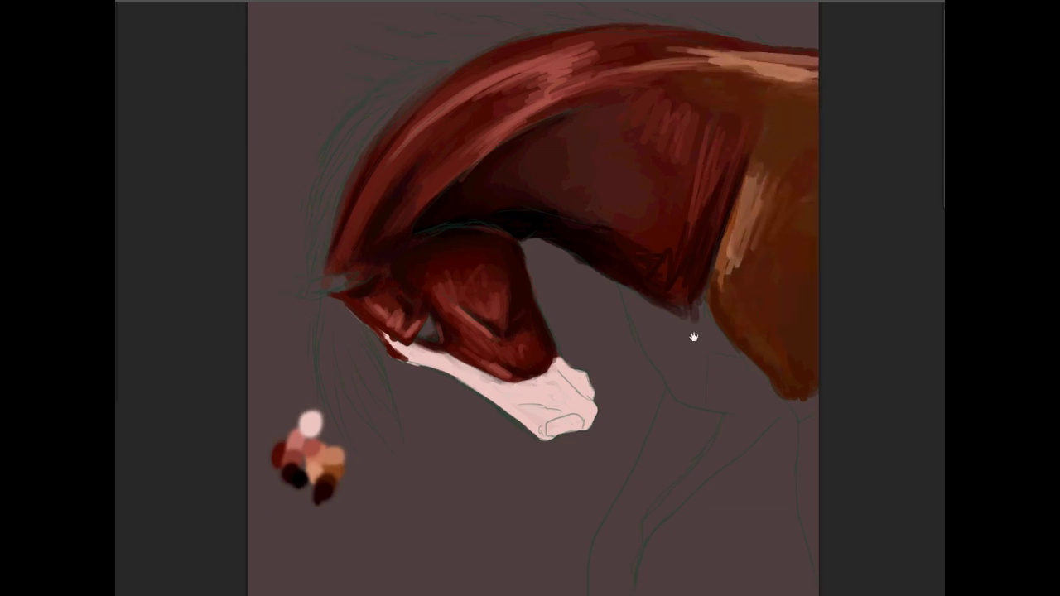
Step: Shade the chest, lower neck, shoulder and throat in dark brown
{"action": "left_click_drag", "start_coordinate": [646, 299], "coordinate": [745, 389]}
{"action": "left_click_drag", "start_coordinate": [629, 191], "coordinate": [680, 265]}
{"action": "left_click_drag", "start_coordinate": [787, 108], "coordinate": [746, 207]}
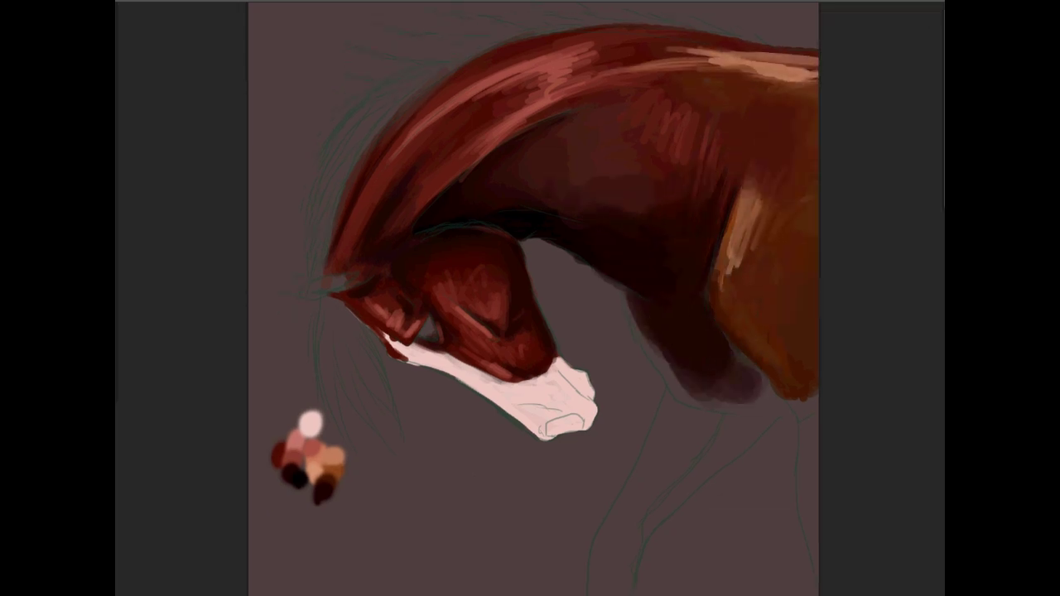
{"action": "left_click_drag", "start_coordinate": [795, 178], "coordinate": [741, 265]}
{"action": "left_click_drag", "start_coordinate": [698, 341], "coordinate": [733, 369]}
{"action": "left_click_drag", "start_coordinate": [414, 194], "coordinate": [407, 250]}
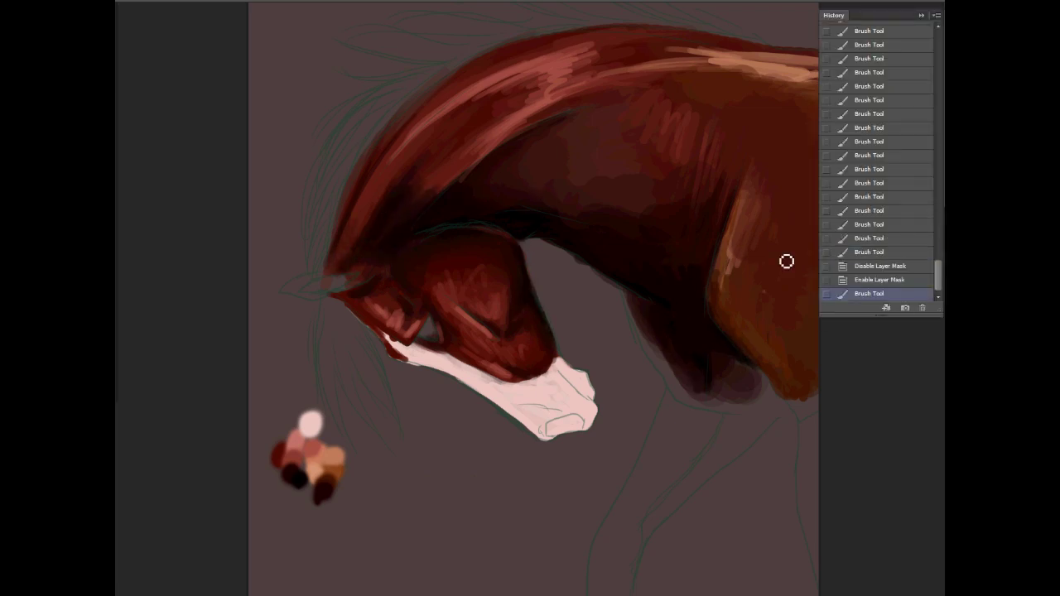
Step: Paint pink highlight streaks across the shoulder and along its right edge
{"action": "mouse_move", "coordinate": [766, 103]}
{"action": "left_mouse_down"}
{"action": "mouse_move", "coordinate": [742, 244]}
{"action": "mouse_move", "coordinate": [709, 211]}
{"action": "left_mouse_up"}
{"action": "left_click_drag", "start_coordinate": [729, 112], "coordinate": [675, 182]}
{"action": "left_click_drag", "start_coordinate": [638, 70], "coordinate": [572, 91]}
{"action": "left_click_drag", "start_coordinate": [754, 190], "coordinate": [743, 294]}
{"action": "left_click_drag", "start_coordinate": [808, 344], "coordinate": [811, 154]}
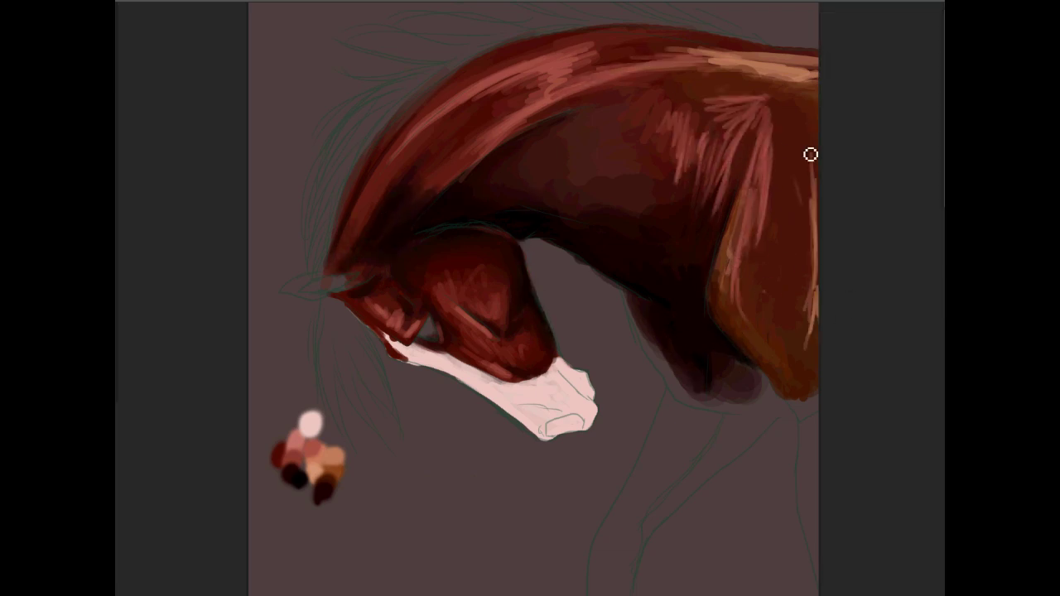
Step: Blend the crest and shoulder highlights into a soft sheen and darken the lower chest
{"action": "mouse_move", "coordinate": [541, 94]}
{"action": "left_mouse_down"}
{"action": "mouse_move", "coordinate": [594, 57]}
{"action": "mouse_move", "coordinate": [712, 51]}
{"action": "left_mouse_up"}
{"action": "mouse_move", "coordinate": [553, 111]}
{"action": "left_mouse_down"}
{"action": "mouse_move", "coordinate": [816, 66]}
{"action": "mouse_move", "coordinate": [692, 167]}
{"action": "mouse_move", "coordinate": [719, 157]}
{"action": "mouse_move", "coordinate": [696, 241]}
{"action": "left_mouse_up"}
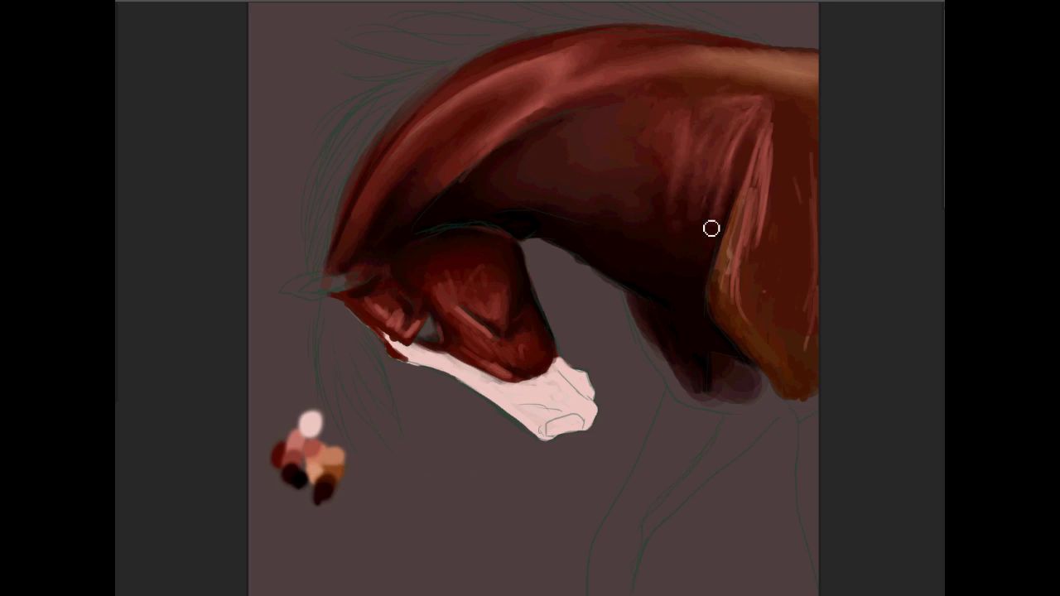
{"action": "left_click_drag", "start_coordinate": [749, 125], "coordinate": [756, 319]}
{"action": "left_click_drag", "start_coordinate": [656, 298], "coordinate": [678, 399]}
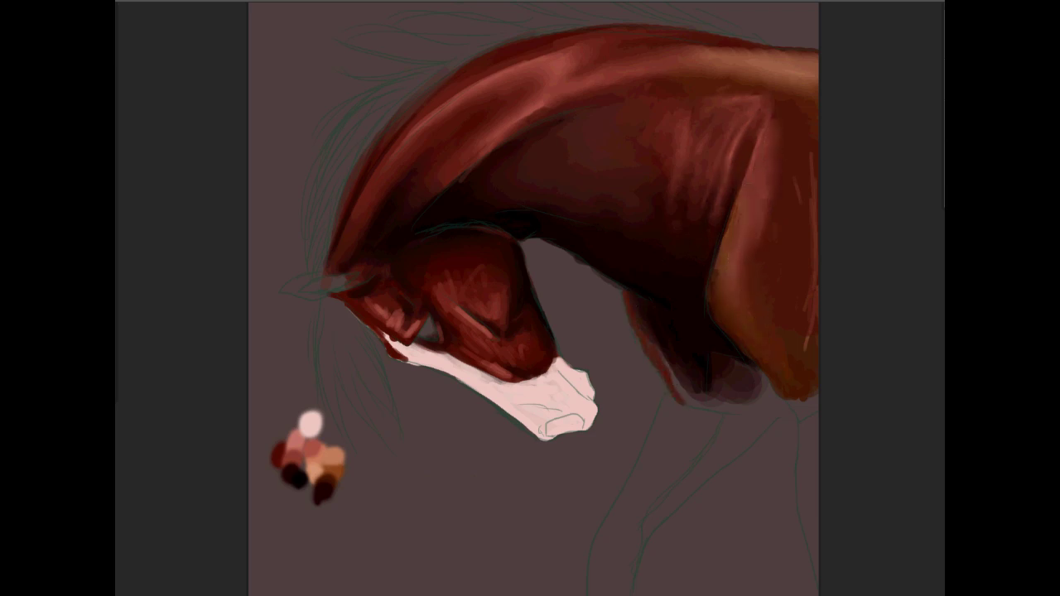
{"action": "mouse_move", "coordinate": [790, 397]}
{"action": "left_mouse_down"}
{"action": "mouse_move", "coordinate": [812, 419]}
{"action": "mouse_move", "coordinate": [802, 460]}
{"action": "left_mouse_up"}
{"action": "mouse_move", "coordinate": [766, 409]}
{"action": "left_mouse_down"}
{"action": "mouse_move", "coordinate": [702, 404]}
{"action": "mouse_move", "coordinate": [704, 469]}
{"action": "mouse_move", "coordinate": [646, 551]}
{"action": "left_mouse_up"}
Step: Paint the front legs and the gap between them, then rework eye and muzzle highlights
{"action": "left_click_drag", "start_coordinate": [663, 414], "coordinate": [605, 563]}
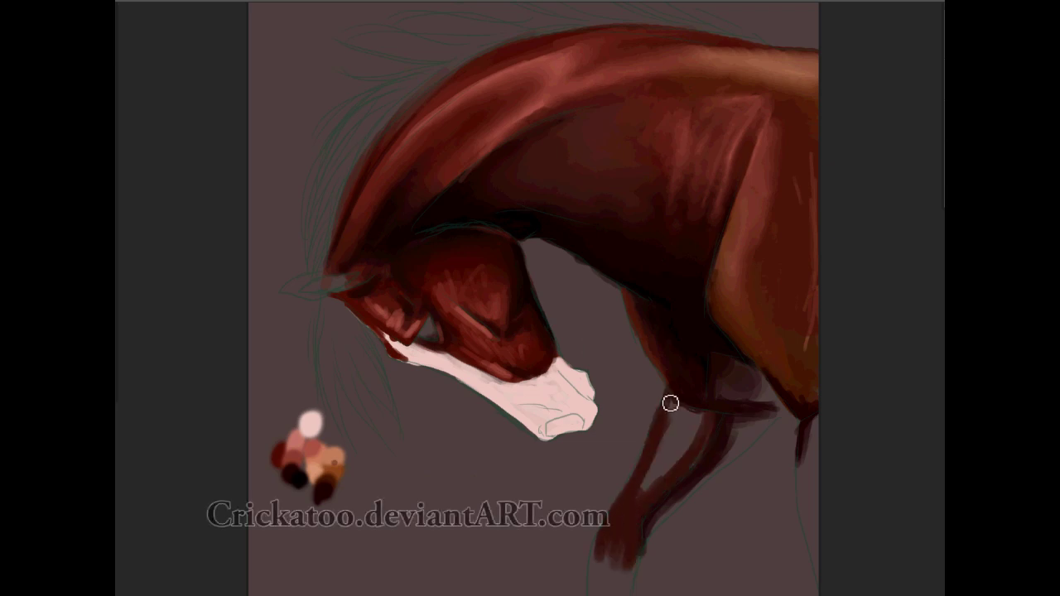
{"action": "mouse_move", "coordinate": [671, 403]}
{"action": "left_mouse_down"}
{"action": "mouse_move", "coordinate": [700, 407]}
{"action": "mouse_move", "coordinate": [670, 412]}
{"action": "mouse_move", "coordinate": [611, 534]}
{"action": "left_mouse_up"}
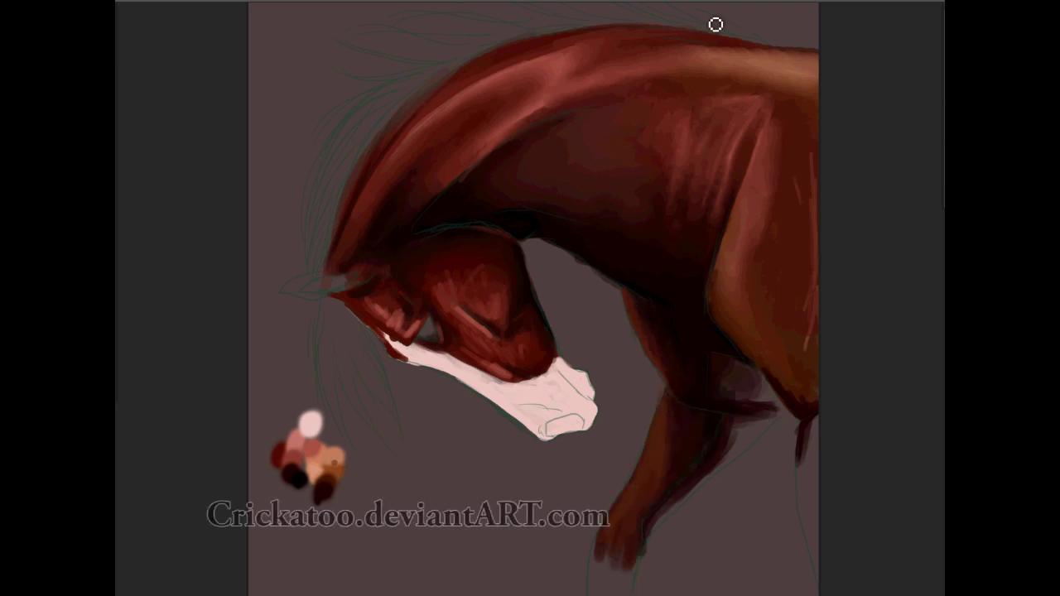
{"action": "left_click_drag", "start_coordinate": [506, 282], "coordinate": [402, 320]}
{"action": "left_click_drag", "start_coordinate": [489, 347], "coordinate": [513, 369]}
{"action": "mouse_move", "coordinate": [452, 286]}
{"action": "left_mouse_down"}
{"action": "mouse_move", "coordinate": [525, 334]}
{"action": "mouse_move", "coordinate": [497, 377]}
{"action": "left_mouse_up"}
Step: Deepen shading between the legs and on chest and shoulder, reddening the front leg
{"action": "mouse_move", "coordinate": [661, 464]}
{"action": "left_mouse_down"}
{"action": "mouse_move", "coordinate": [737, 431]}
{"action": "mouse_move", "coordinate": [749, 464]}
{"action": "mouse_move", "coordinate": [700, 489]}
{"action": "mouse_move", "coordinate": [778, 364]}
{"action": "mouse_move", "coordinate": [798, 236]}
{"action": "left_mouse_up"}
{"action": "left_click_drag", "start_coordinate": [787, 191], "coordinate": [787, 389]}
{"action": "left_click_drag", "start_coordinate": [796, 332], "coordinate": [728, 405]}
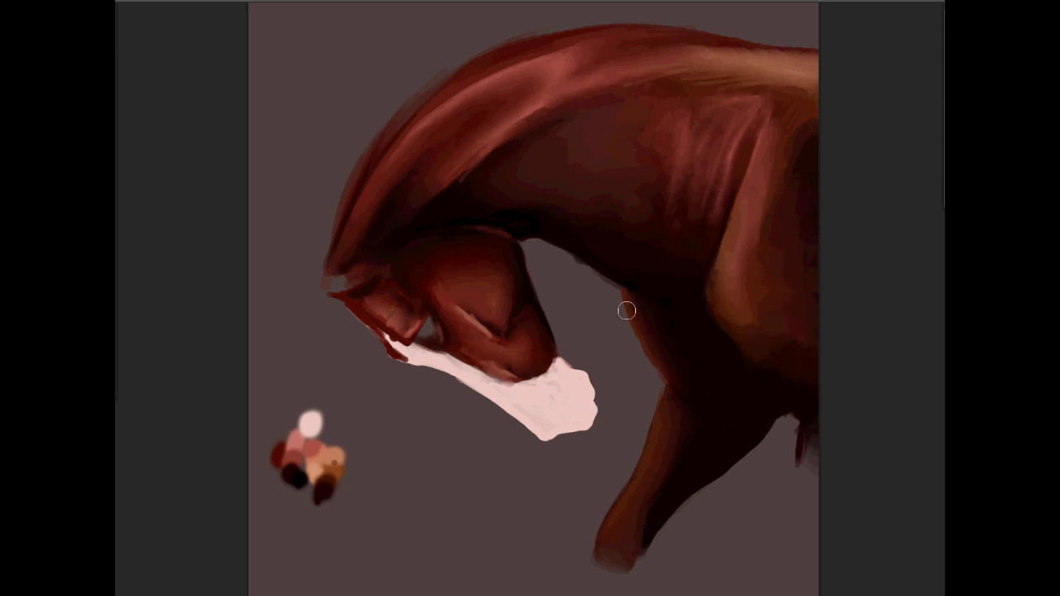
{"action": "left_click_drag", "start_coordinate": [655, 446], "coordinate": [630, 502]}
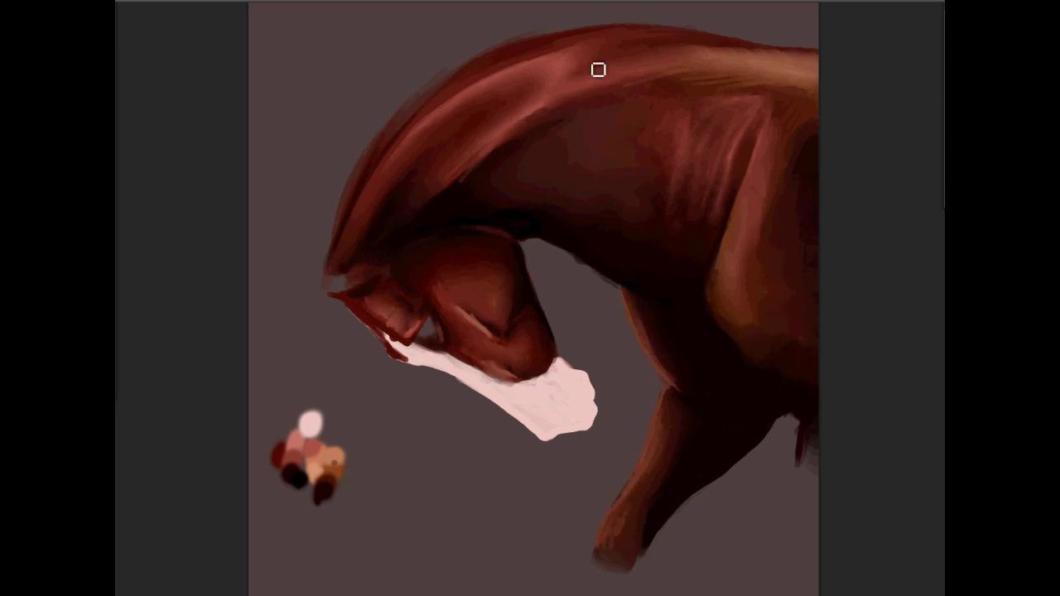
Step: Draw a dark line along the neck crest and add pinkish highlights across neck and shoulder
{"action": "left_click_drag", "start_coordinate": [816, 49], "coordinate": [468, 63]}
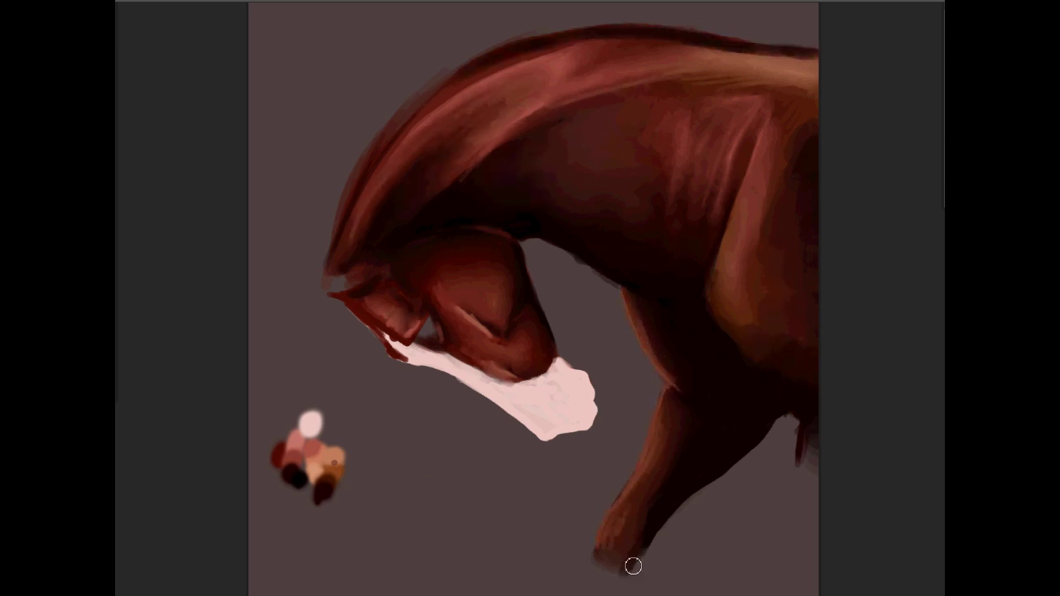
{"action": "left_click_drag", "start_coordinate": [767, 145], "coordinate": [738, 257]}
{"action": "left_click_drag", "start_coordinate": [729, 133], "coordinate": [688, 187]}
{"action": "left_click_drag", "start_coordinate": [671, 149], "coordinate": [572, 170]}
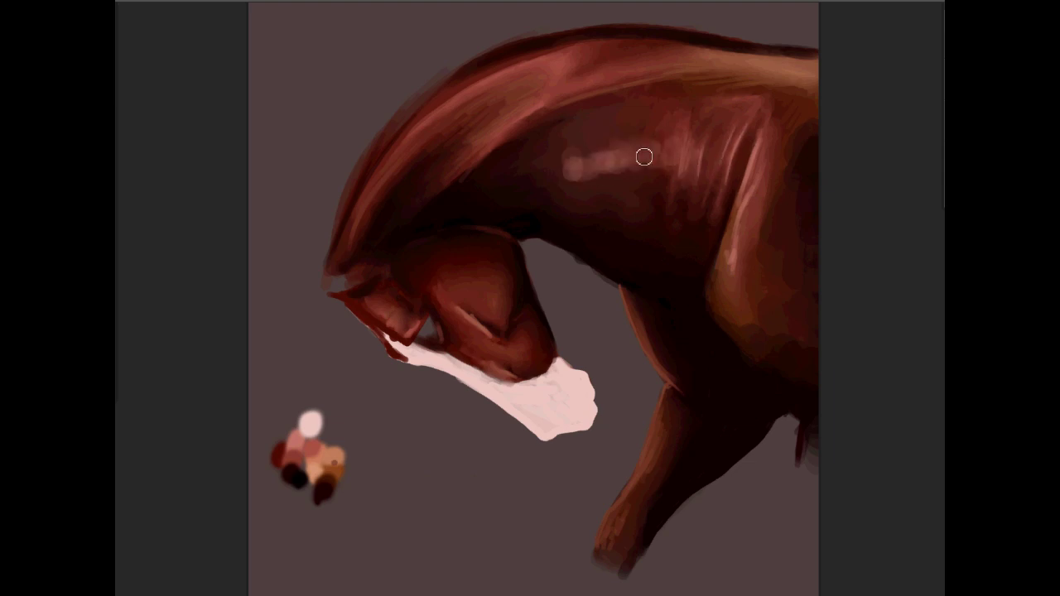
{"action": "left_click_drag", "start_coordinate": [745, 124], "coordinate": [770, 281]}
Step: Add a light crest highlight and blend it softly along the top of the neck
{"action": "mouse_move", "coordinate": [796, 68]}
{"action": "left_mouse_down"}
{"action": "mouse_move", "coordinate": [721, 62]}
{"action": "mouse_move", "coordinate": [497, 124]}
{"action": "left_mouse_up"}
{"action": "mouse_move", "coordinate": [671, 153]}
{"action": "left_mouse_down"}
{"action": "mouse_move", "coordinate": [580, 170]}
{"action": "mouse_move", "coordinate": [467, 131]}
{"action": "left_mouse_up"}
{"action": "left_click_drag", "start_coordinate": [596, 81], "coordinate": [509, 126]}
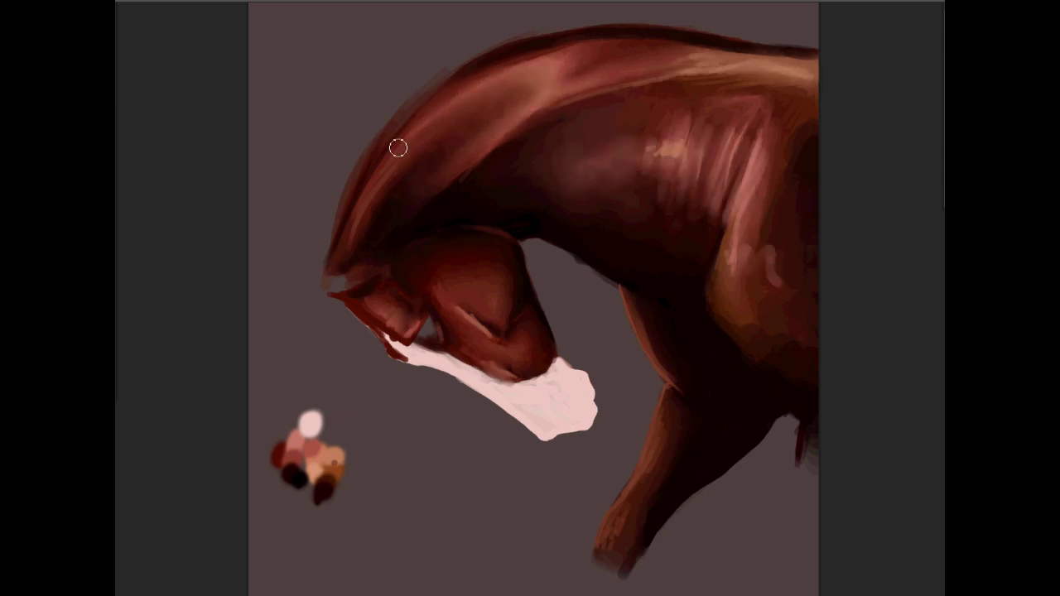
{"action": "mouse_move", "coordinate": [670, 57]}
{"action": "left_mouse_down"}
{"action": "mouse_move", "coordinate": [724, 78]}
{"action": "mouse_move", "coordinate": [820, 66]}
{"action": "left_mouse_up"}
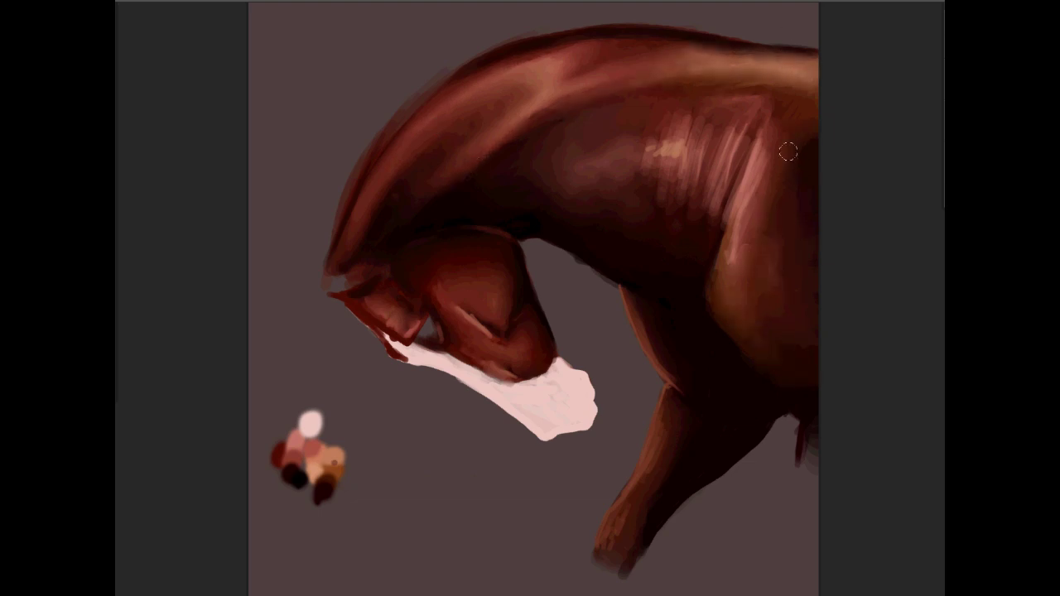
Step: Extend the canvas slightly above the top edge with the Crop tool
{"action": "key", "text": "ctrl+0"}
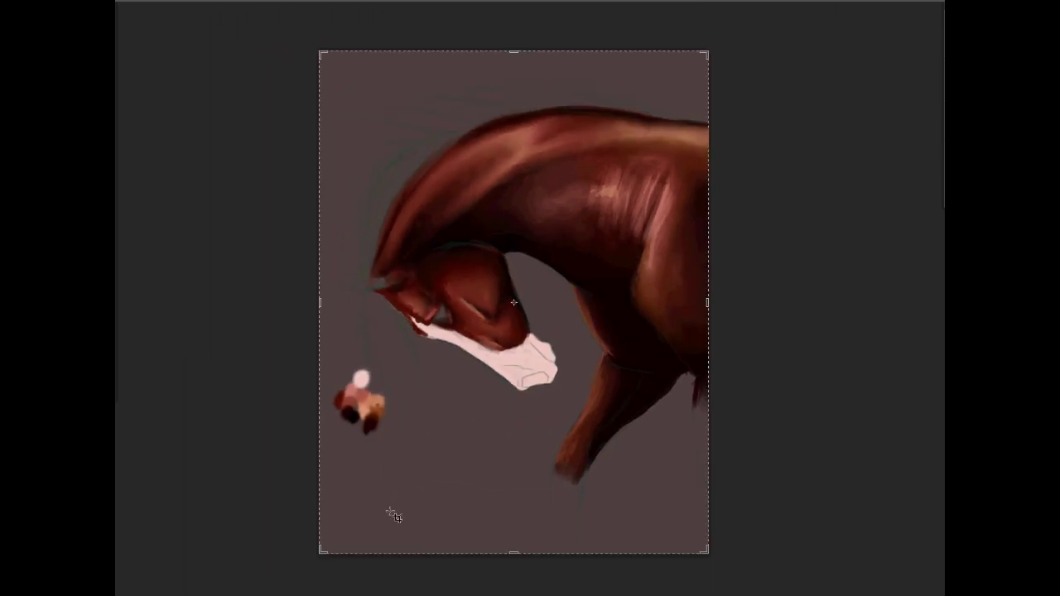
{"action": "key", "text": "c"}
{"action": "left_click_drag", "start_coordinate": [514, 74], "coordinate": [514, 68]}
{"action": "key", "text": "Return"}
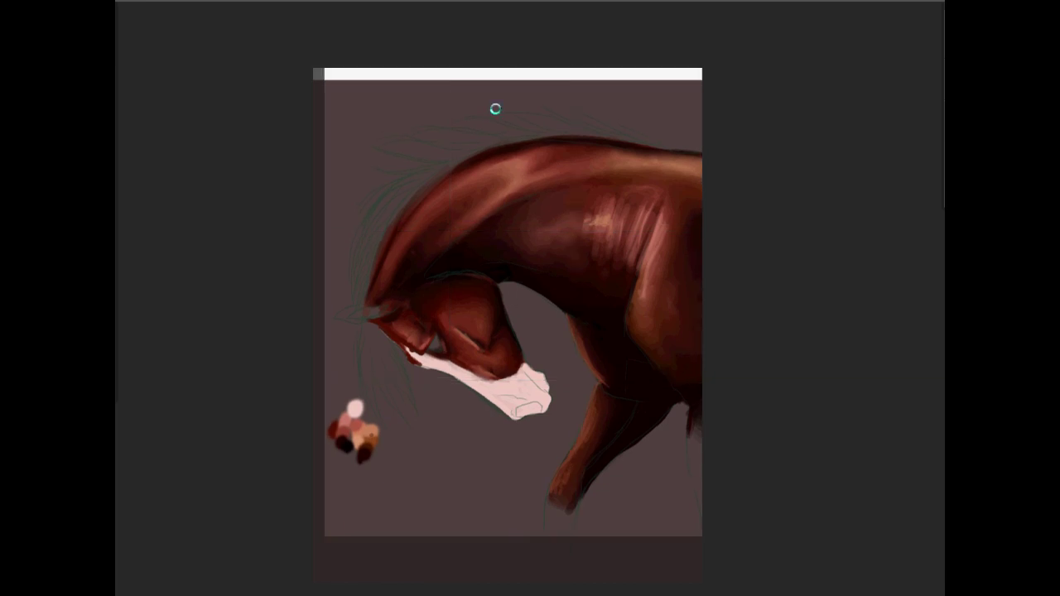
{"action": "key", "text": "ctrl+plus"}
{"action": "key", "text": "ctrl+plus"}
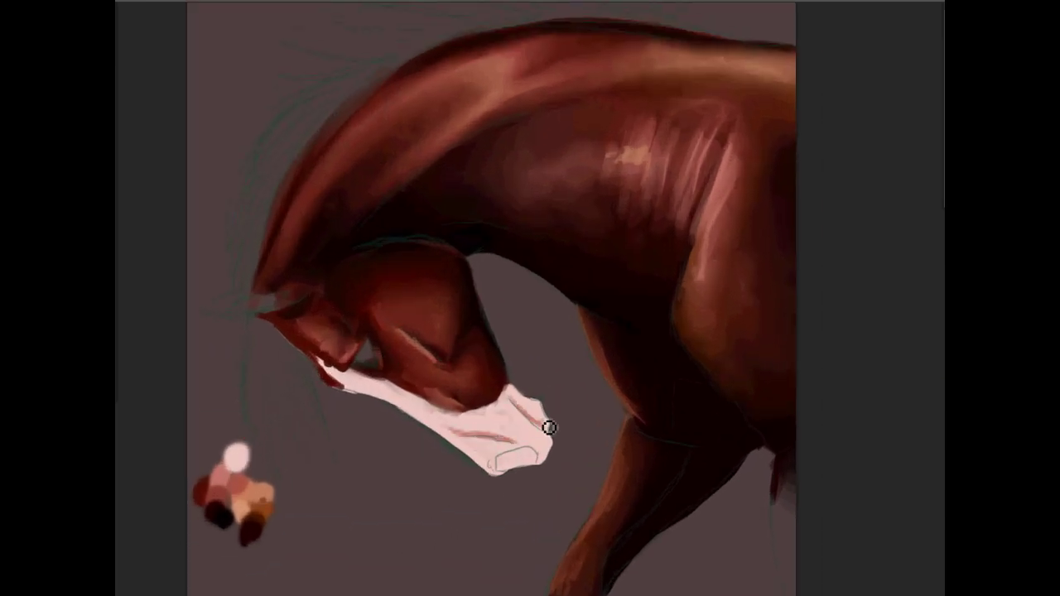
Step: Outline the muzzle, add a pale lower-jaw line, and smooth the blaze and cheek
{"action": "left_click_drag", "start_coordinate": [549, 439], "coordinate": [497, 468]}
{"action": "left_click_drag", "start_coordinate": [340, 379], "coordinate": [470, 445]}
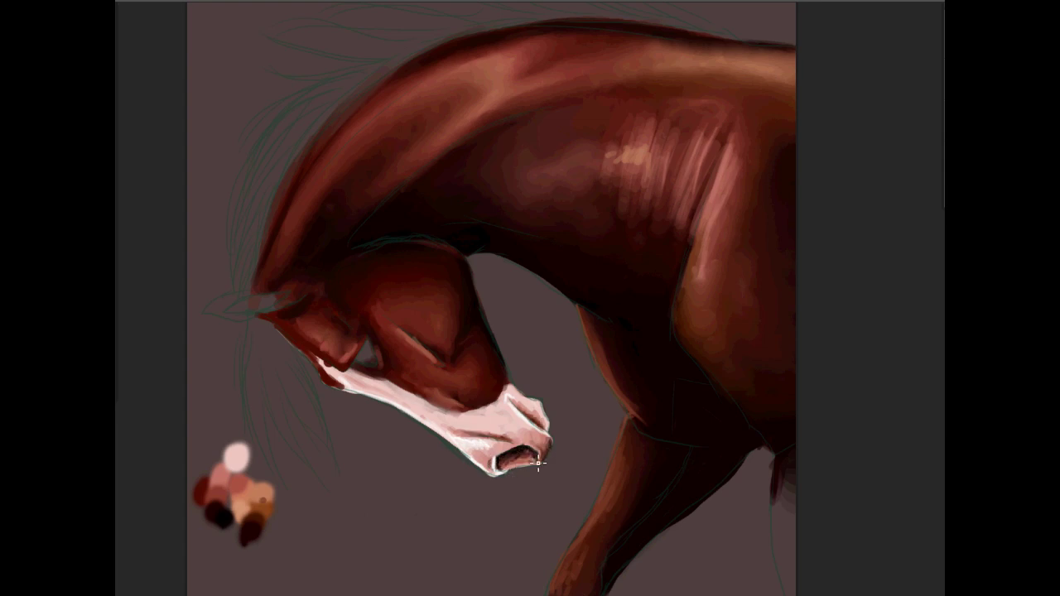
{"action": "mouse_move", "coordinate": [514, 388]}
{"action": "left_mouse_down"}
{"action": "mouse_move", "coordinate": [414, 397]}
{"action": "mouse_move", "coordinate": [406, 410]}
{"action": "left_mouse_up"}
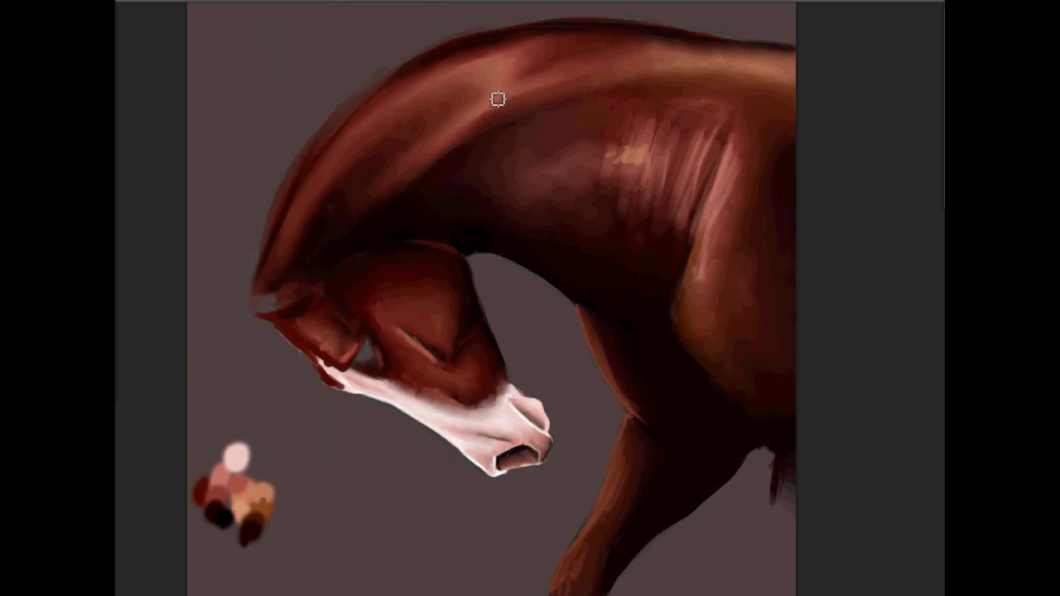
{"action": "left_click_drag", "start_coordinate": [290, 336], "coordinate": [333, 360]}
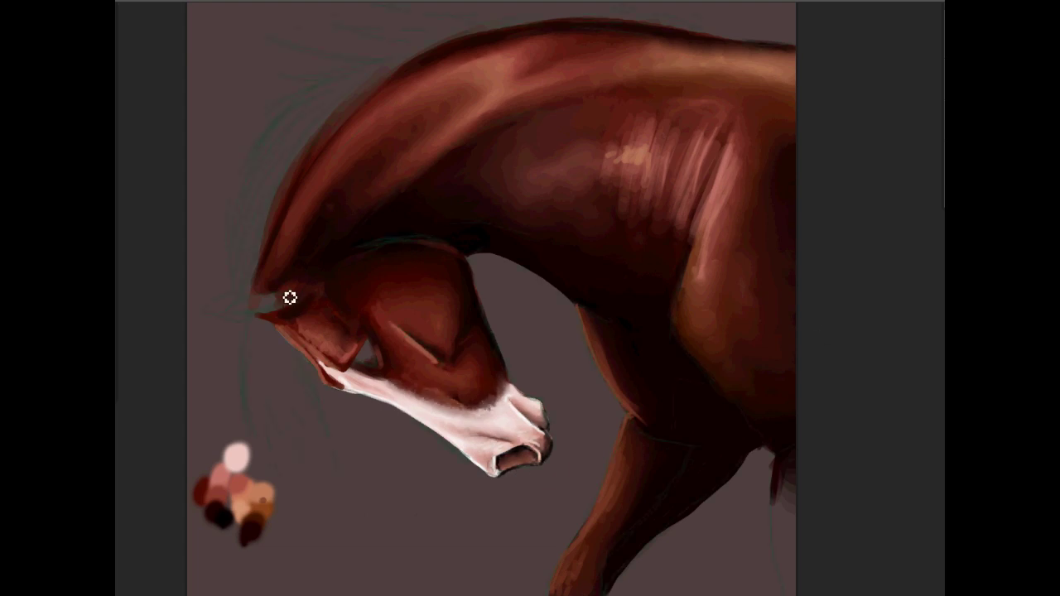
Step: Paint an ear on the forehead, a white sock on the lower foreleg, and forelock strands
{"action": "left_click_drag", "start_coordinate": [289, 299], "coordinate": [220, 313]}
{"action": "scroll", "coordinate": [381, 447], "scroll_direction": "down", "scroll_amount": 3}
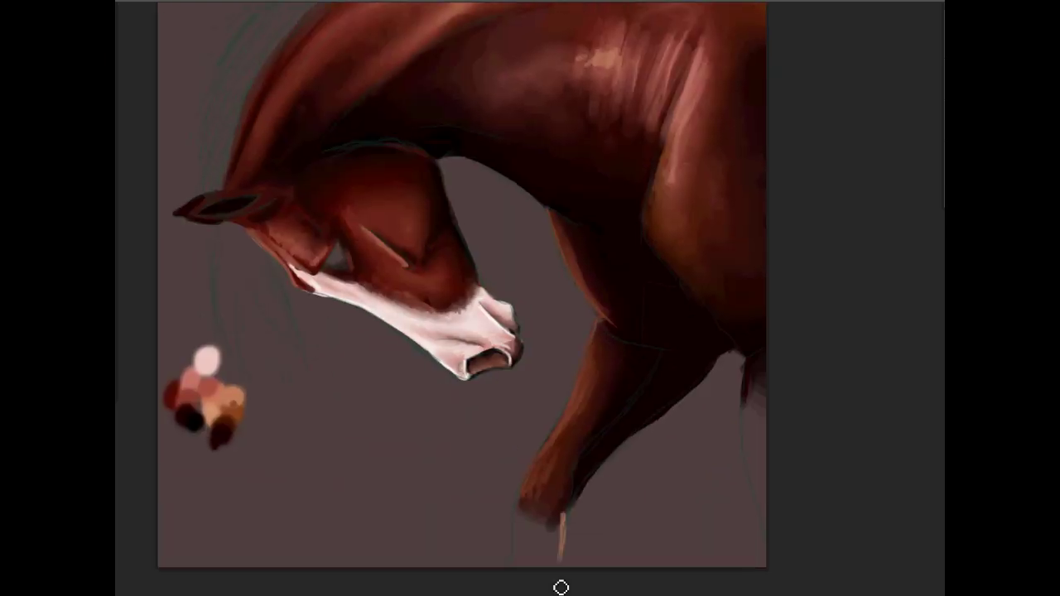
{"action": "mouse_move", "coordinate": [561, 585]}
{"action": "left_mouse_down"}
{"action": "mouse_move", "coordinate": [526, 558]}
{"action": "mouse_move", "coordinate": [563, 531]}
{"action": "mouse_move", "coordinate": [526, 554]}
{"action": "left_mouse_up"}
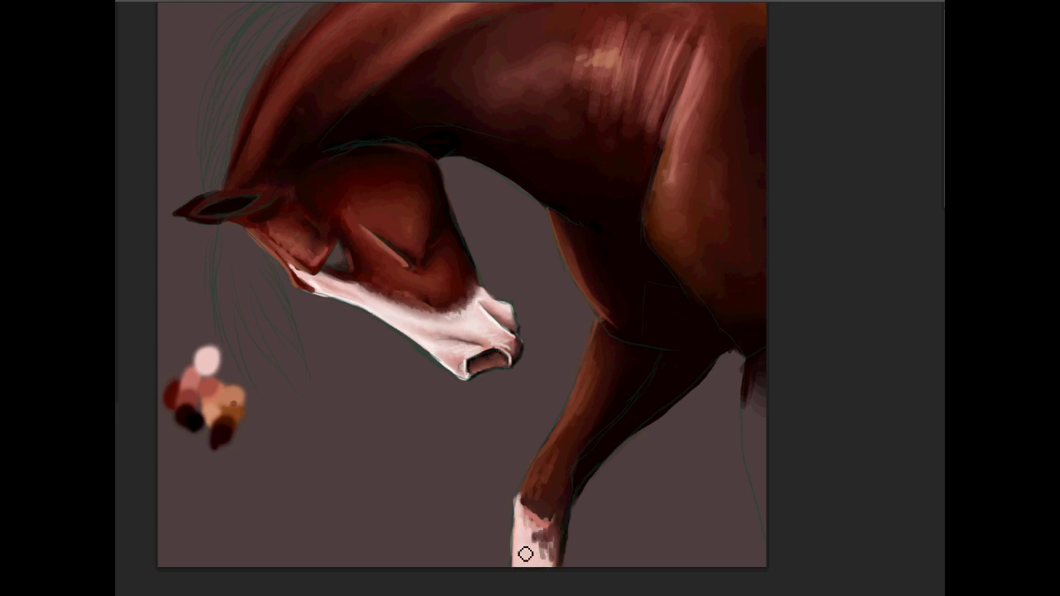
{"action": "scroll", "coordinate": [352, 356], "scroll_direction": "down", "scroll_amount": 1}
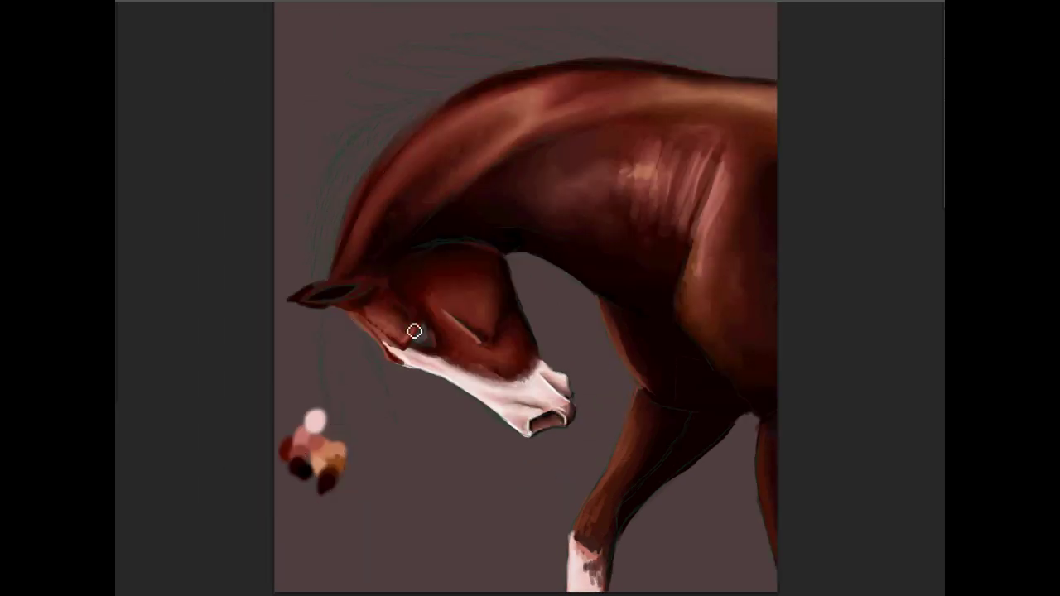
{"action": "mouse_move", "coordinate": [325, 313]}
{"action": "left_mouse_down"}
{"action": "mouse_move", "coordinate": [364, 439]}
{"action": "mouse_move", "coordinate": [406, 414]}
{"action": "mouse_move", "coordinate": [405, 393]}
{"action": "left_mouse_up"}
Step: Paint long mane strands along the neck crest and darken the forelock under the ear
{"action": "mouse_move", "coordinate": [431, 99]}
{"action": "left_mouse_down"}
{"action": "mouse_move", "coordinate": [328, 288]}
{"action": "mouse_move", "coordinate": [411, 141]}
{"action": "left_mouse_up"}
{"action": "mouse_move", "coordinate": [381, 91]}
{"action": "left_mouse_down"}
{"action": "mouse_move", "coordinate": [502, 66]}
{"action": "mouse_move", "coordinate": [606, 94]}
{"action": "left_mouse_up"}
{"action": "scroll", "coordinate": [605, 95], "scroll_direction": "up", "scroll_amount": 1}
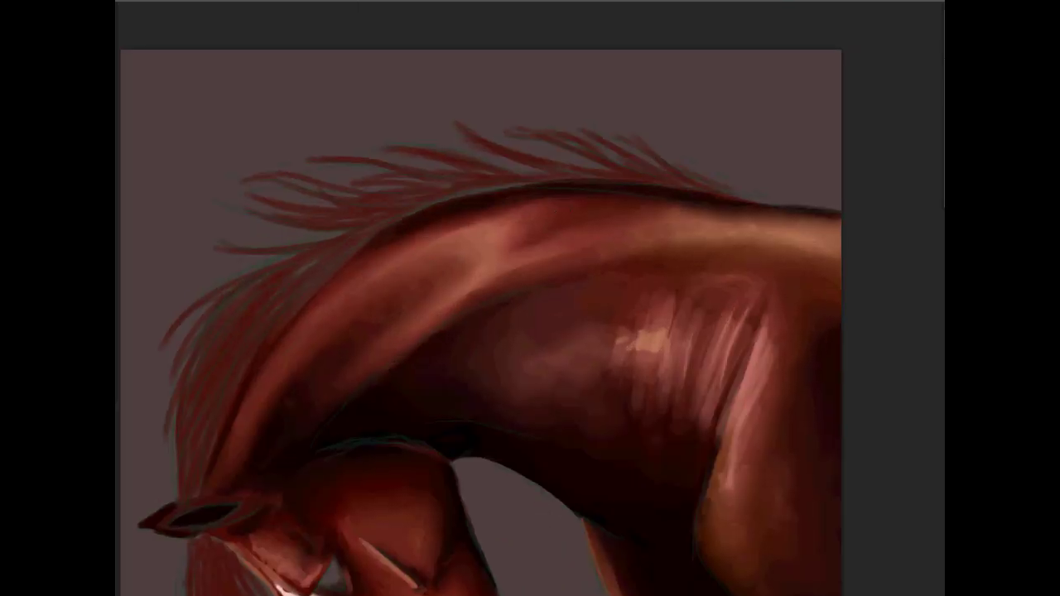
{"action": "mouse_move", "coordinate": [241, 410]}
{"action": "left_mouse_down"}
{"action": "mouse_move", "coordinate": [360, 145]}
{"action": "mouse_move", "coordinate": [382, 183]}
{"action": "left_mouse_up"}
{"action": "mouse_move", "coordinate": [351, 314]}
{"action": "left_mouse_down"}
{"action": "mouse_move", "coordinate": [378, 329]}
{"action": "mouse_move", "coordinate": [429, 443]}
{"action": "left_mouse_up"}
{"action": "scroll", "coordinate": [419, 306], "scroll_direction": "up", "scroll_amount": 1}
Step: Add further mane strands along the neck
{"action": "mouse_move", "coordinate": [389, 315]}
{"action": "left_mouse_down"}
{"action": "mouse_move", "coordinate": [450, 239]}
{"action": "mouse_move", "coordinate": [579, 227]}
{"action": "mouse_move", "coordinate": [637, 203]}
{"action": "left_mouse_up"}
{"action": "scroll", "coordinate": [533, 229], "scroll_direction": "down", "scroll_amount": 1}
{"action": "scroll", "coordinate": [570, 240], "scroll_direction": "down", "scroll_amount": 1}
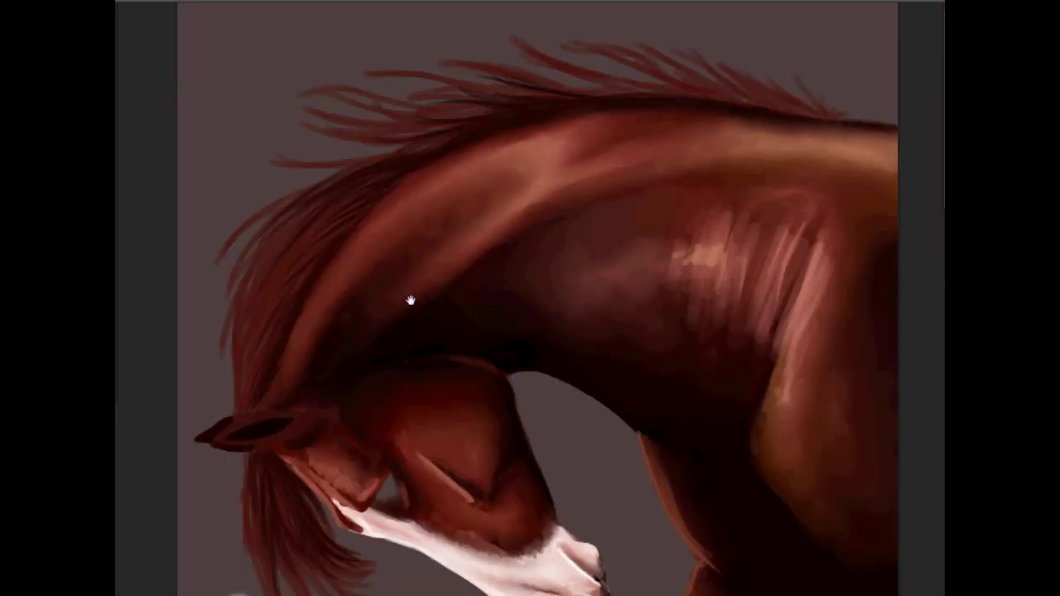
{"action": "left_click_drag", "start_coordinate": [547, 191], "coordinate": [663, 177]}
{"action": "scroll", "coordinate": [663, 177], "scroll_direction": "up", "scroll_amount": 1}
{"action": "left_click_drag", "start_coordinate": [291, 450], "coordinate": [332, 521]}
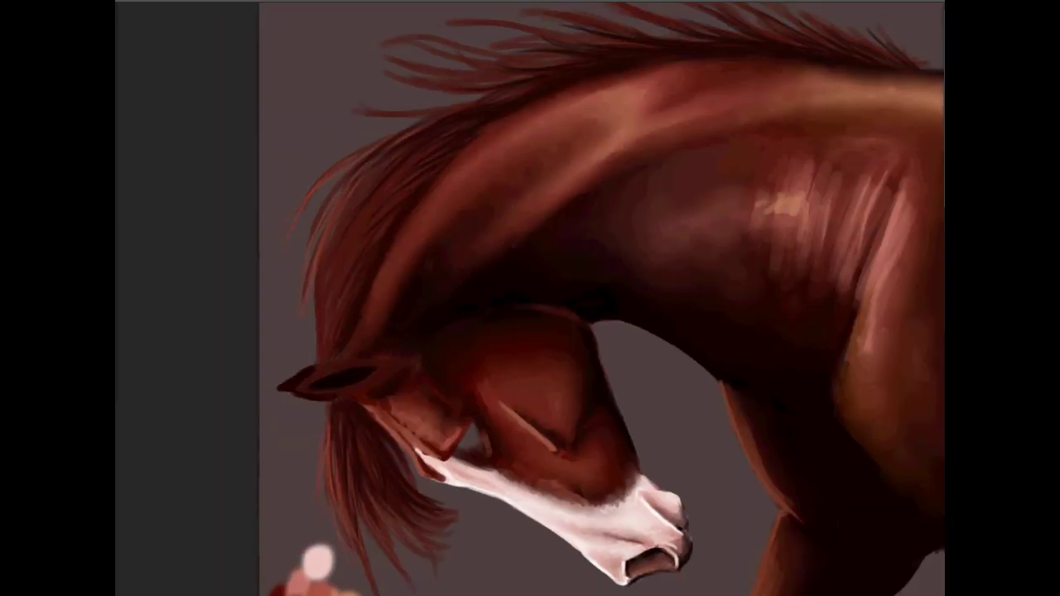
{"action": "scroll", "coordinate": [525, 225], "scroll_direction": "up", "scroll_amount": 3}
Step: Add a light highlight strand to the mane and pan across it
{"action": "left_click_drag", "start_coordinate": [582, 195], "coordinate": [444, 225]}
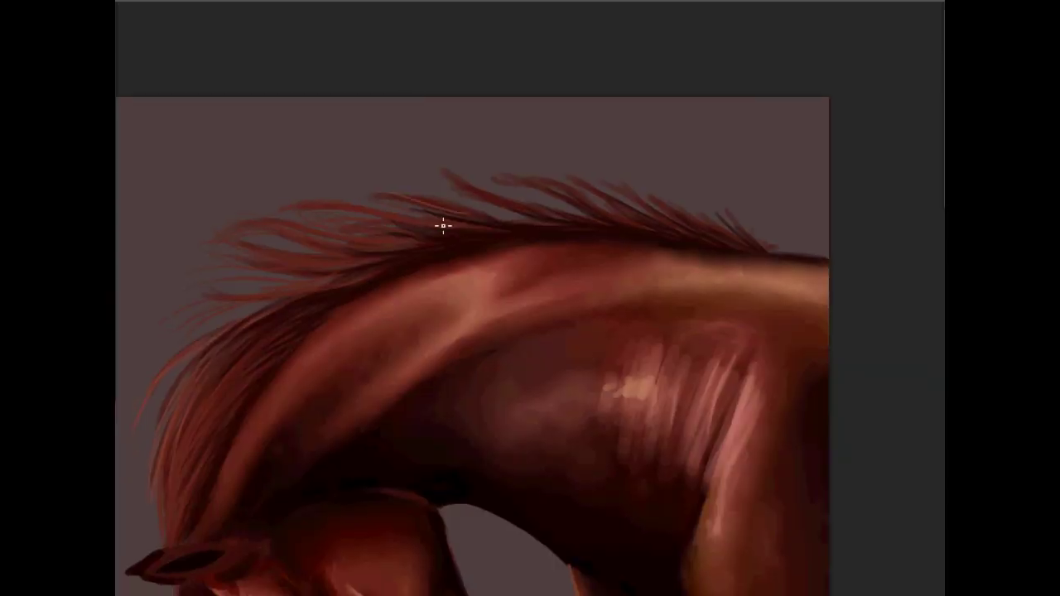
{"action": "left_click_drag", "start_coordinate": [252, 263], "coordinate": [339, 246]}
{"action": "left_click_drag", "start_coordinate": [473, 222], "coordinate": [434, 254]}
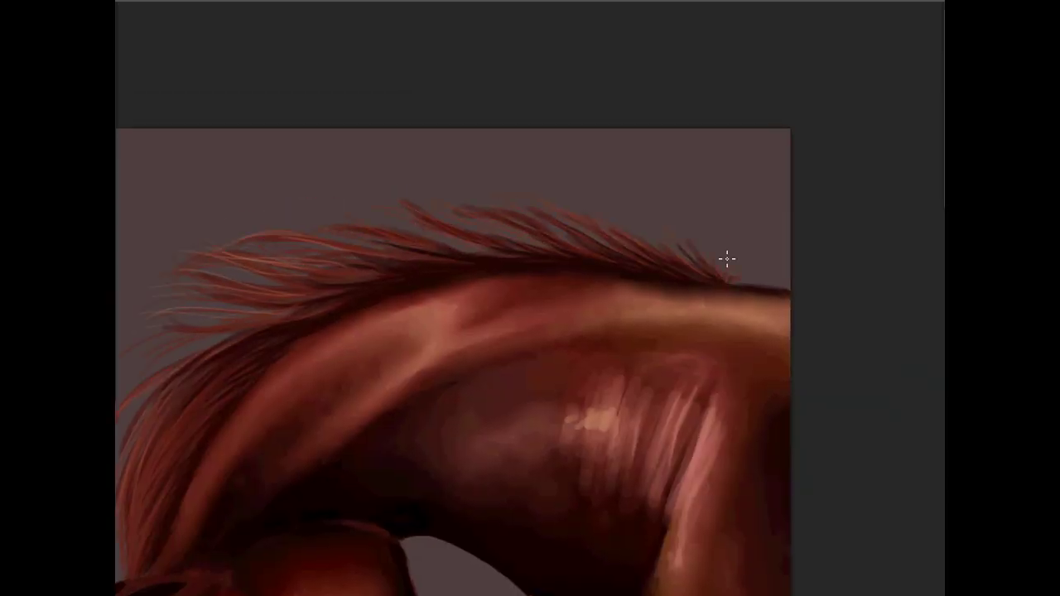
{"action": "scroll", "coordinate": [727, 259], "scroll_direction": "down", "scroll_amount": 5}
{"action": "scroll", "coordinate": [359, 296], "scroll_direction": "down", "scroll_amount": 2}
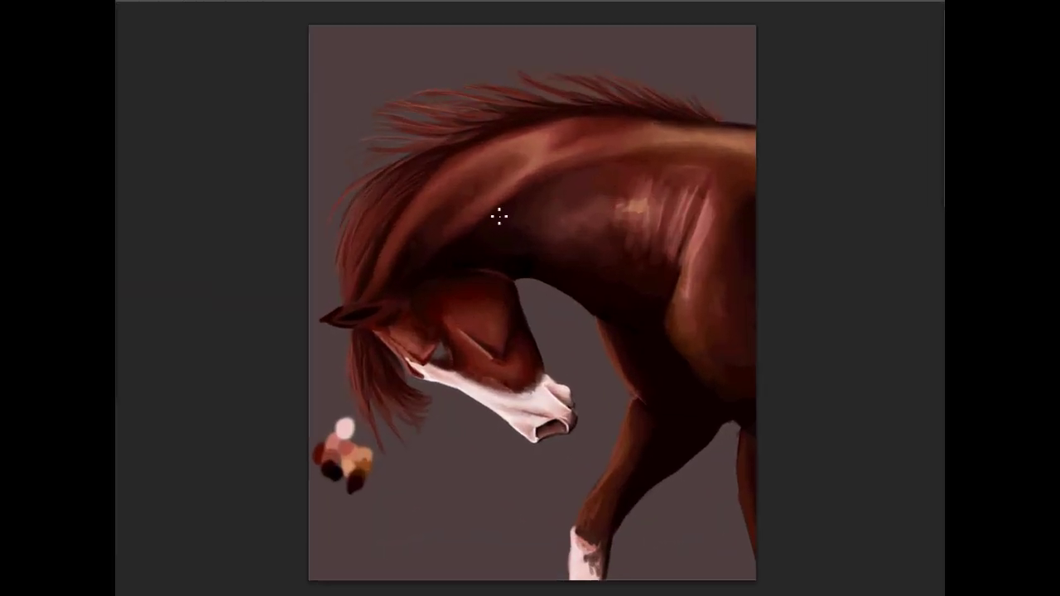
{"action": "scroll", "coordinate": [500, 217], "scroll_direction": "up", "scroll_amount": 2}
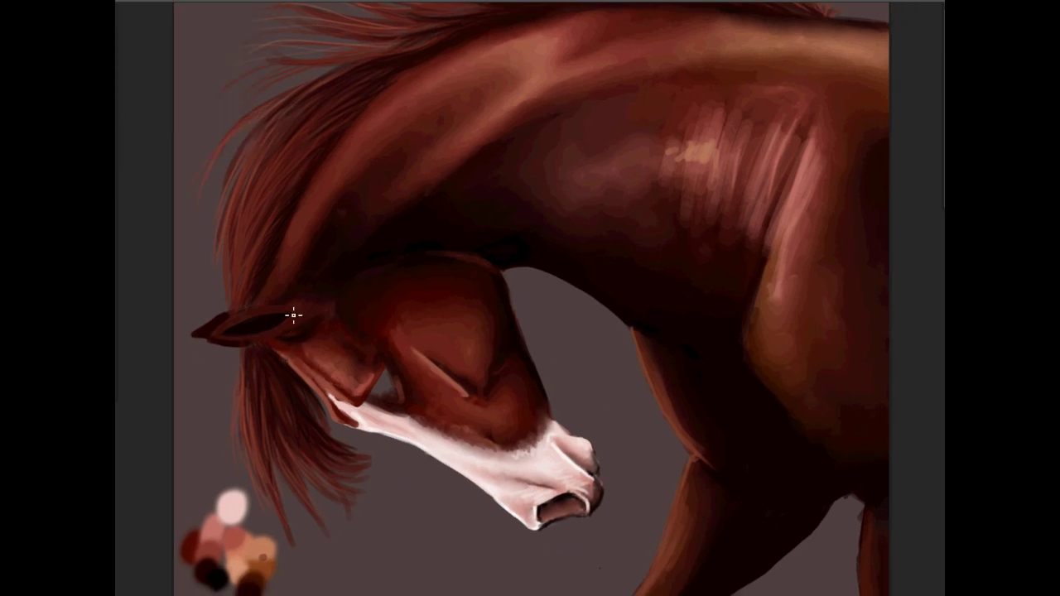
Step: Blend the light patches and streaks on the neck toward the shoulder
{"action": "scroll", "coordinate": [391, 274], "scroll_direction": "left", "scroll_amount": 1}
{"action": "scroll", "coordinate": [549, 328], "scroll_direction": "up", "scroll_amount": 5}
{"action": "scroll", "coordinate": [550, 329], "scroll_direction": "right", "scroll_amount": 5}
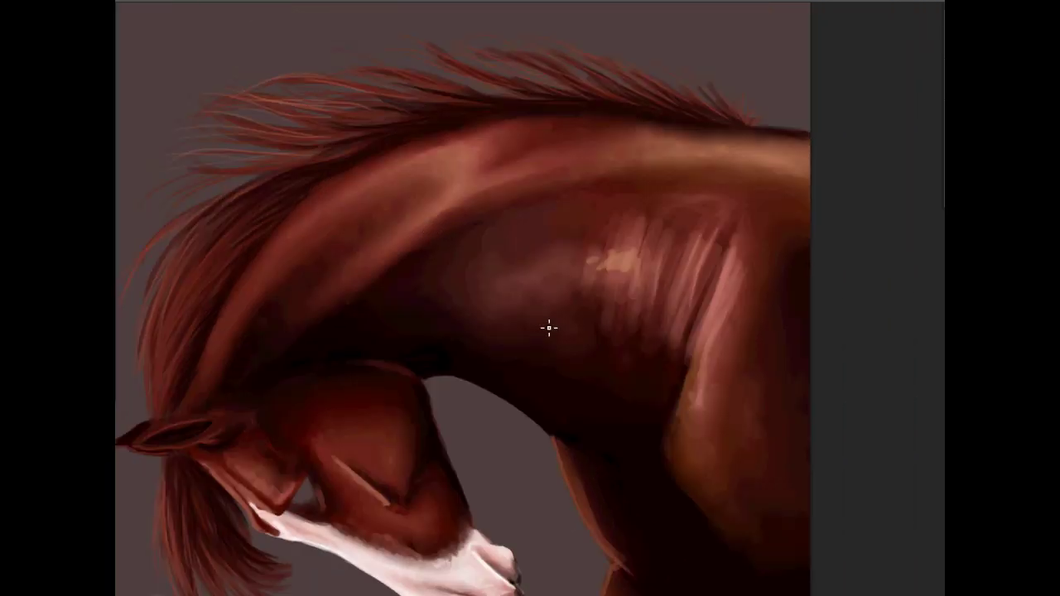
{"action": "left_click_drag", "start_coordinate": [570, 336], "coordinate": [541, 315]}
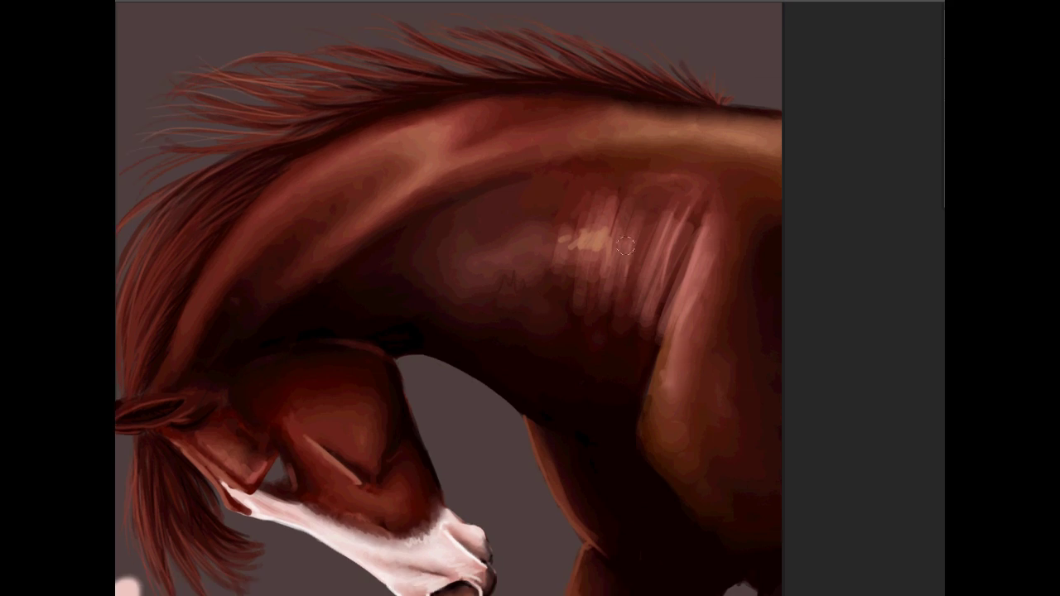
{"action": "scroll", "coordinate": [375, 357], "scroll_direction": "down", "scroll_amount": 3}
{"action": "scroll", "coordinate": [375, 357], "scroll_direction": "left", "scroll_amount": 4}
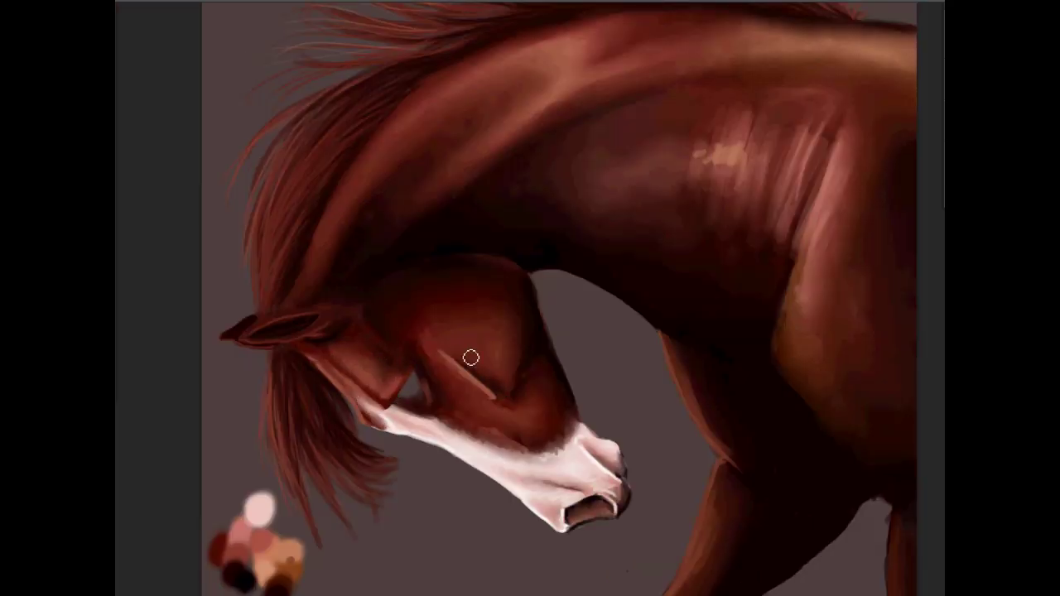
{"action": "scroll", "coordinate": [498, 447], "scroll_direction": "down", "scroll_amount": 1}
{"action": "scroll", "coordinate": [570, 362], "scroll_direction": "down", "scroll_amount": 1}
{"action": "scroll", "coordinate": [558, 445], "scroll_direction": "down", "scroll_amount": 1}
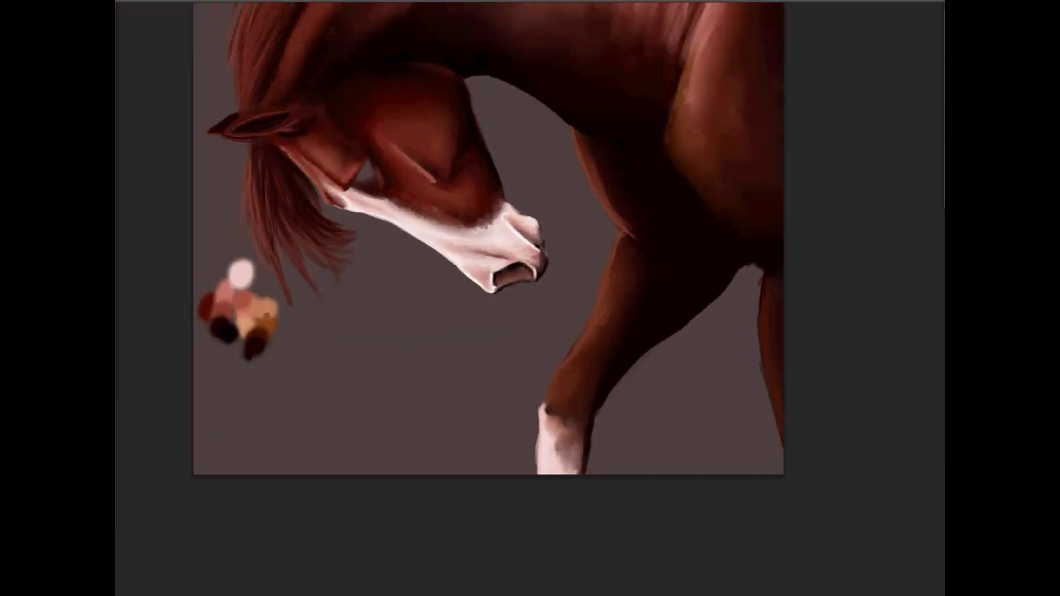
{"action": "scroll", "coordinate": [580, 199], "scroll_direction": "up", "scroll_amount": 5}
{"action": "left_click_drag", "start_coordinate": [580, 199], "coordinate": [572, 227]}
{"action": "left_click_drag", "start_coordinate": [646, 226], "coordinate": [642, 178]}
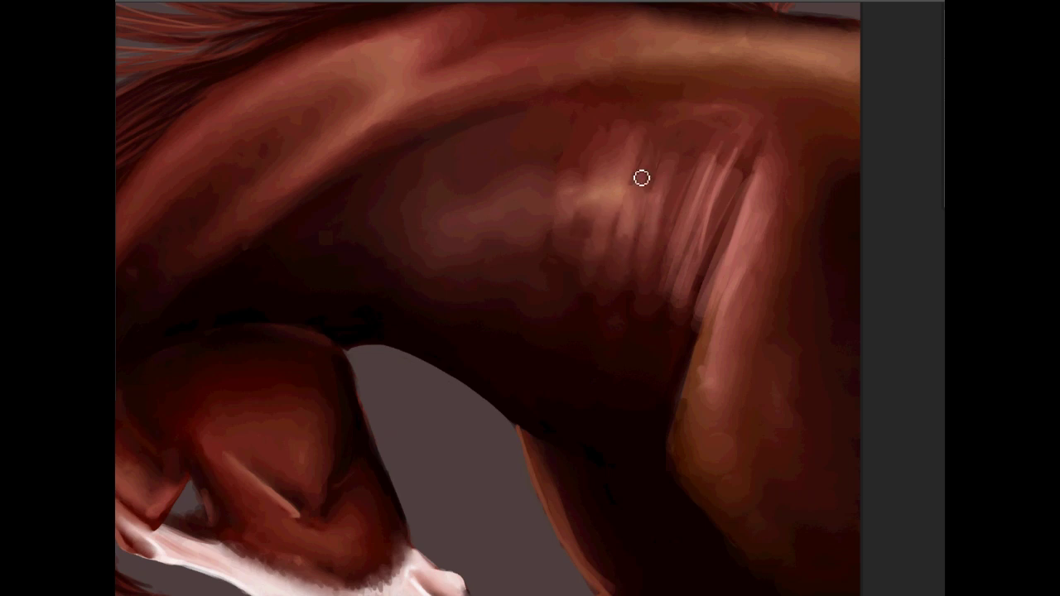
{"action": "left_click_drag", "start_coordinate": [576, 195], "coordinate": [788, 192]}
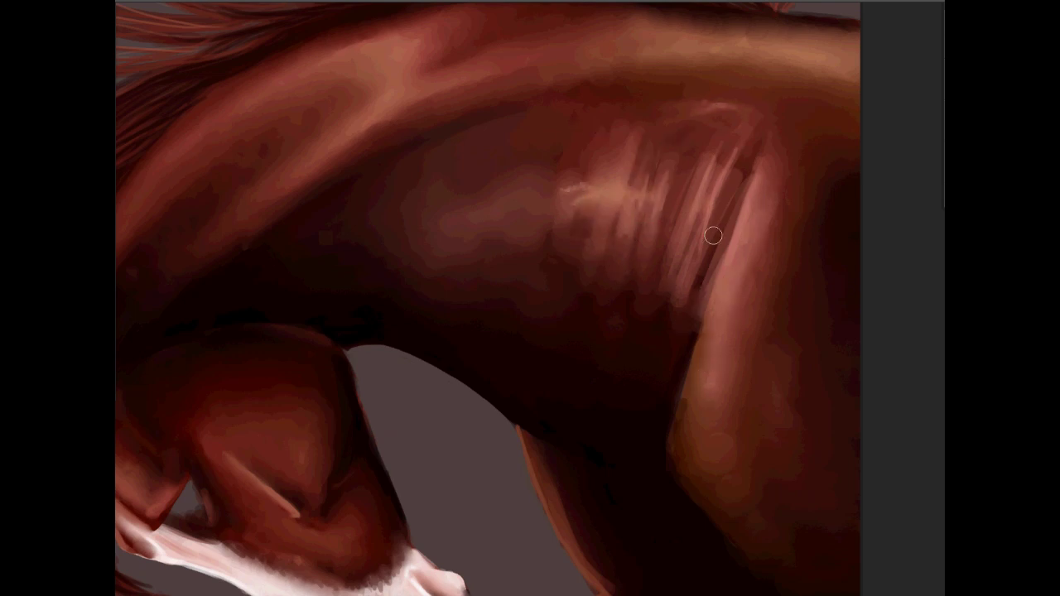
Step: Sample colour from the upper neck and paint the horse's dark eye up close
{"action": "left_click", "coordinate": [490, 102], "text": "alt"}
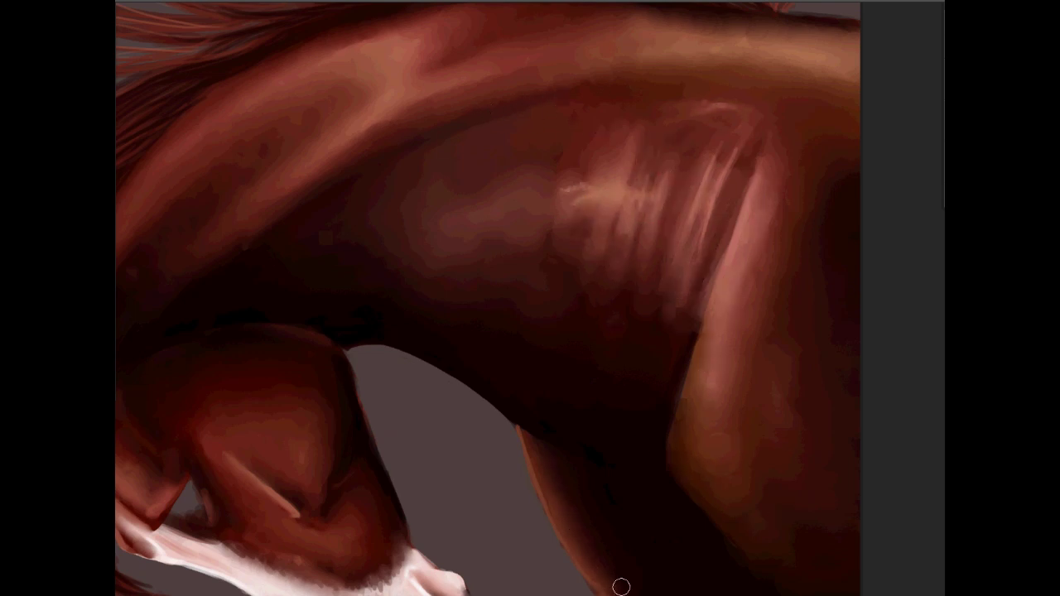
{"action": "key", "text": "ctrl+minus"}
{"action": "key", "text": "ctrl+minus"}
{"action": "key", "text": "ctrl+plus"}
{"action": "key", "text": "ctrl+plus"}
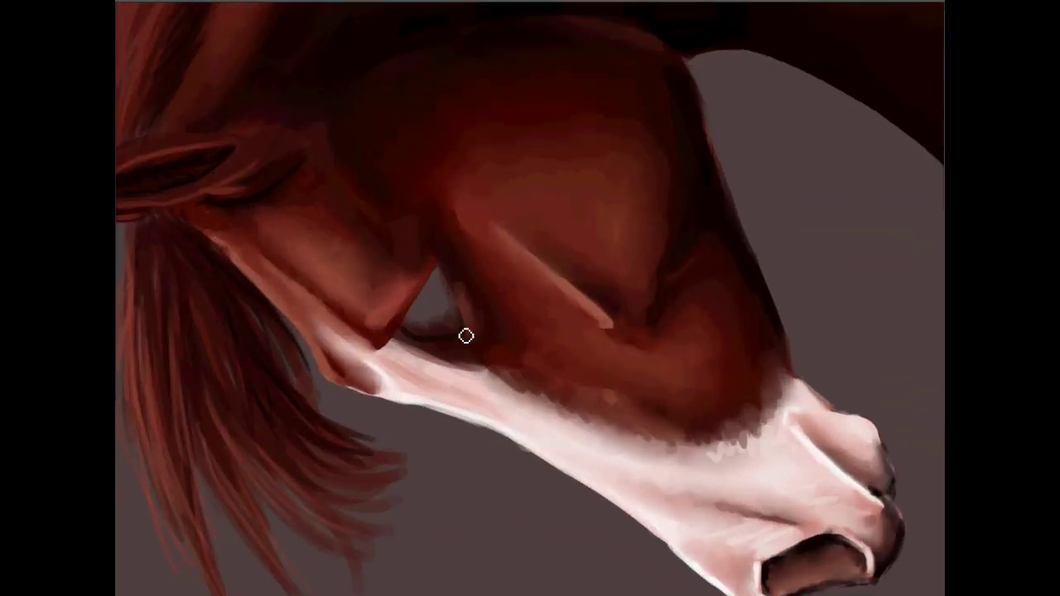
{"action": "left_click_drag", "start_coordinate": [466, 334], "coordinate": [456, 304]}
{"action": "key", "text": "ctrl+plus"}
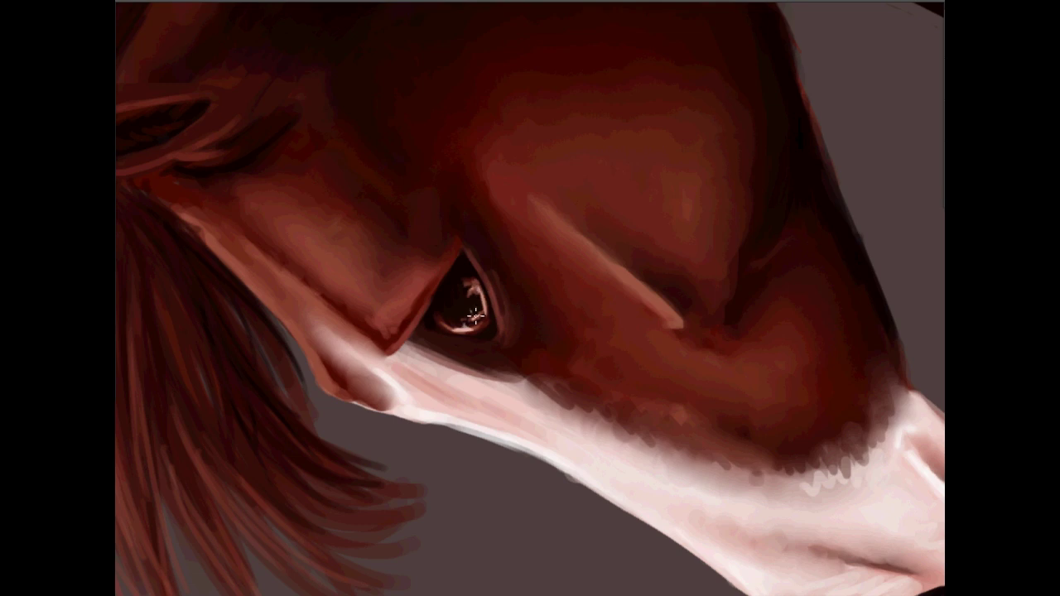
{"action": "key", "text": "ctrl+0"}
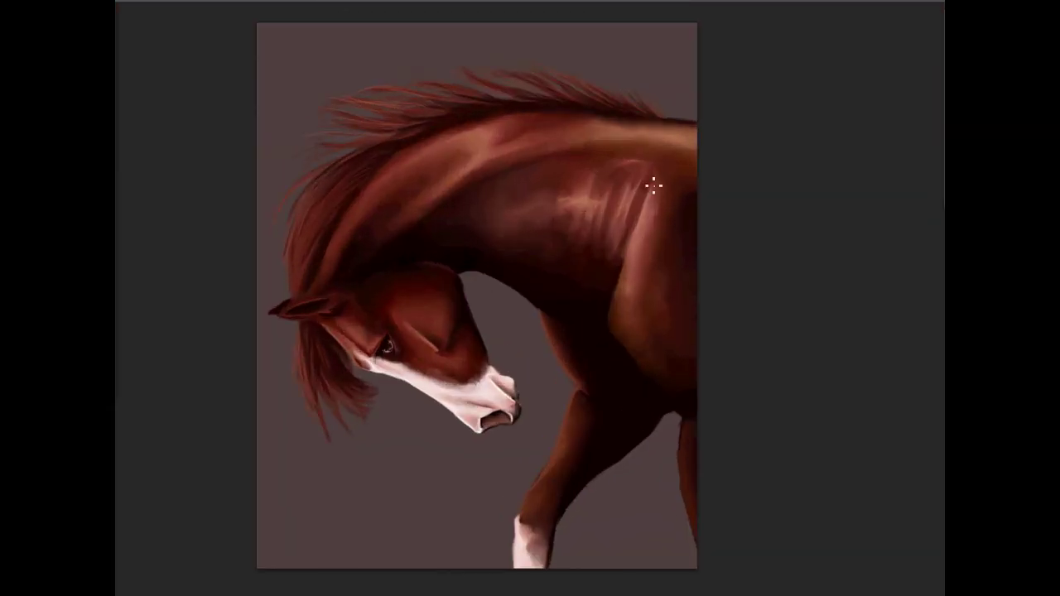